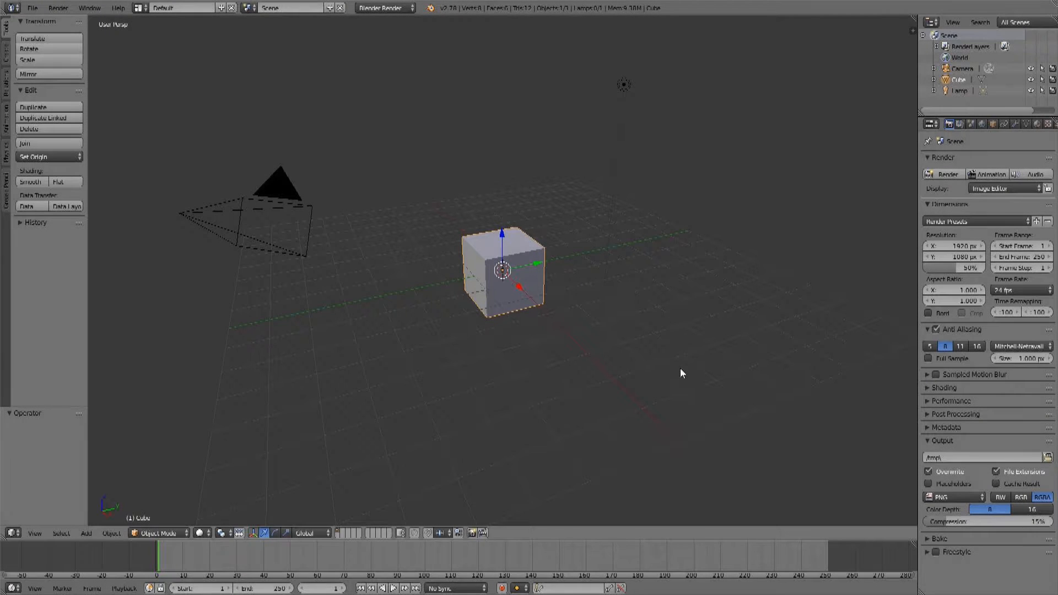
Step: Switch the render engine to Cycles Render
left_click(386, 8)
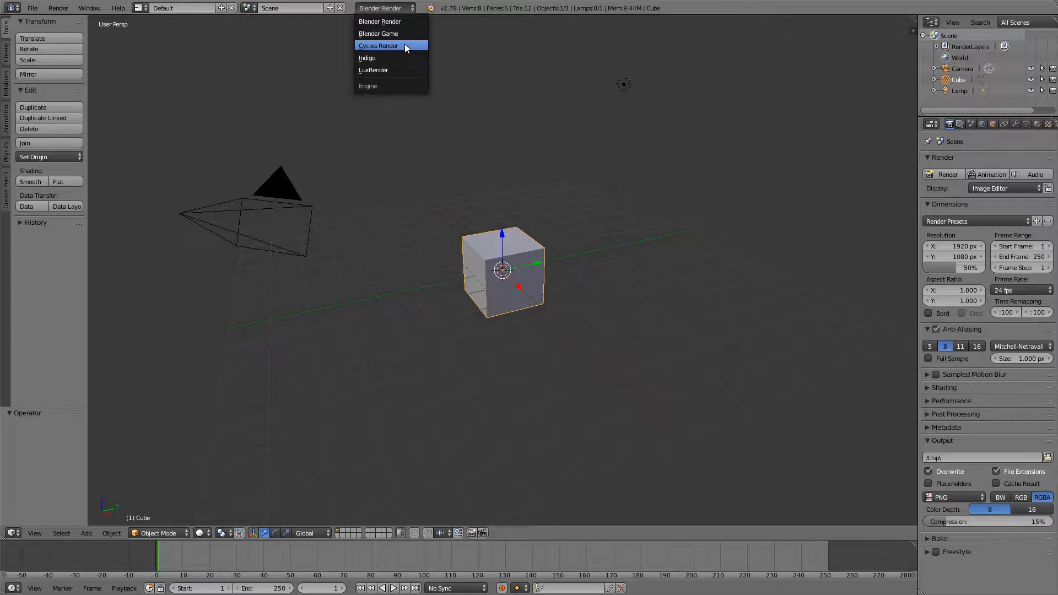
left_click(397, 46)
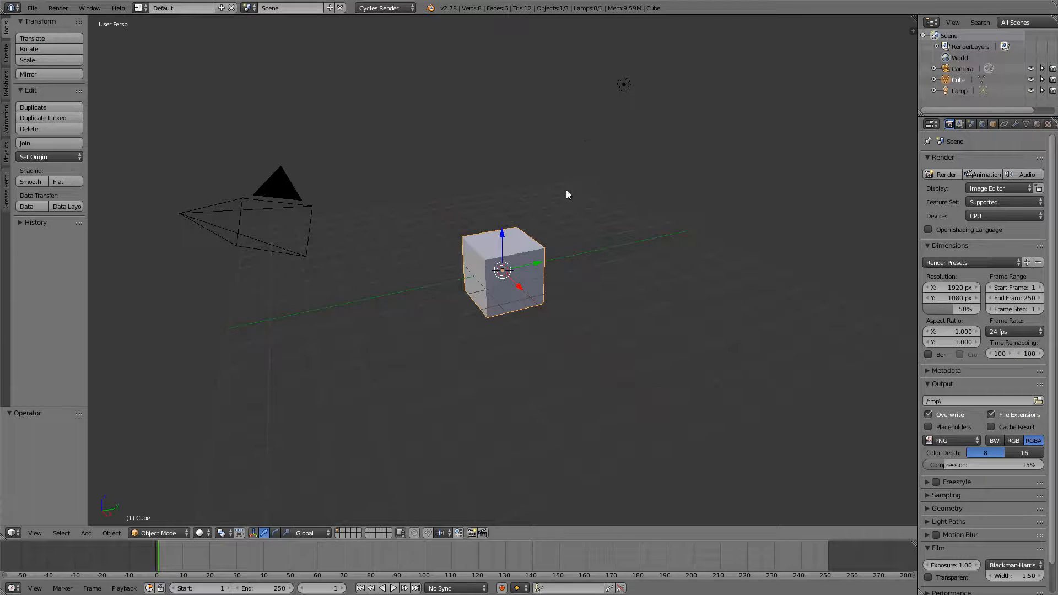
middle_click_drag(567, 199, 511, 251)
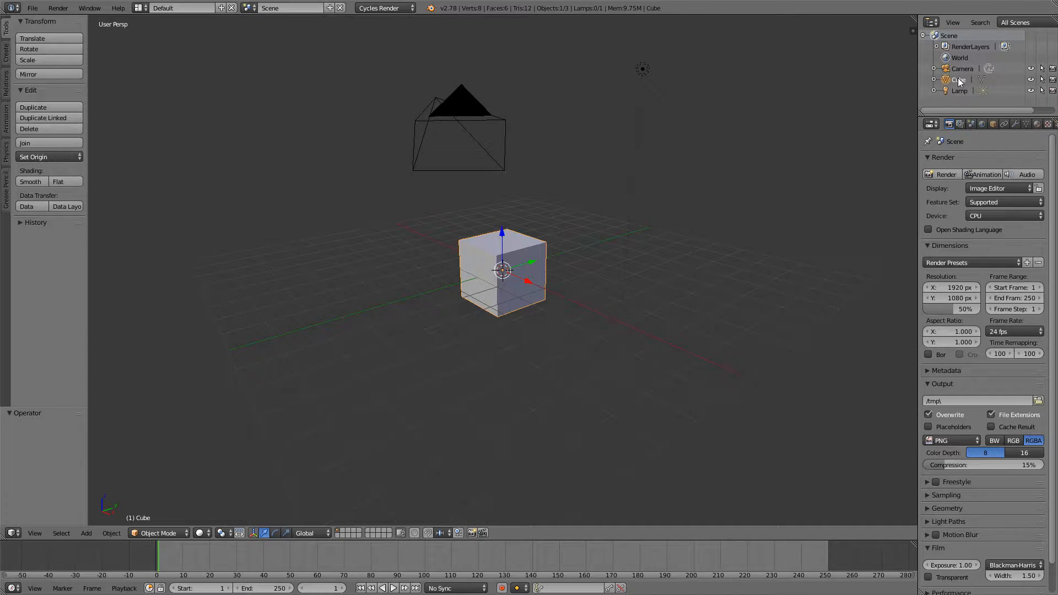
middle_click_drag(725, 201, 688, 200)
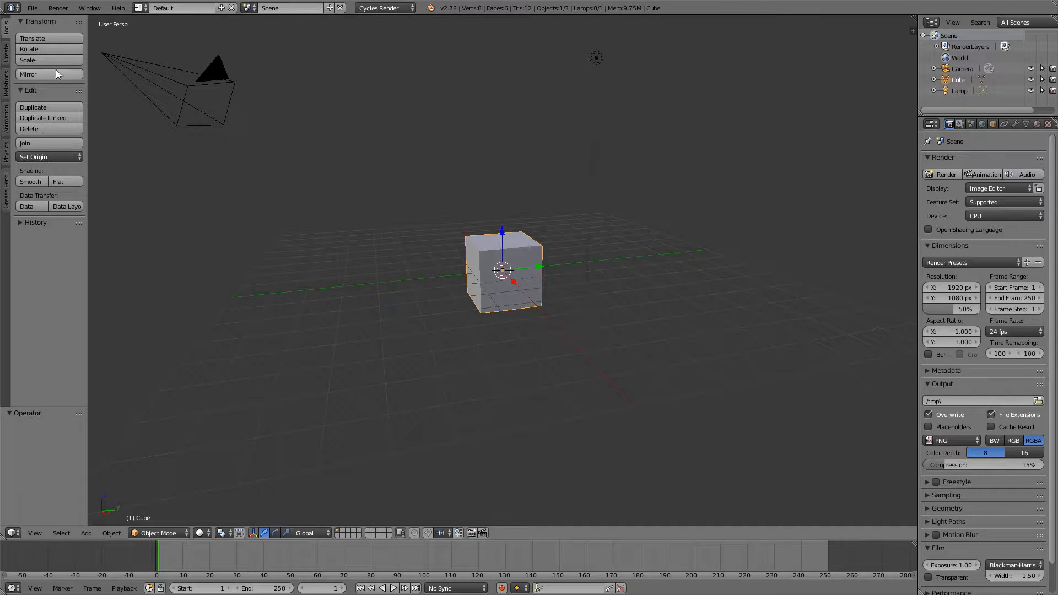
Step: Add a plane mesh and raise it about 2.66 units along Z so it sits above the cube
left_click(6, 55)
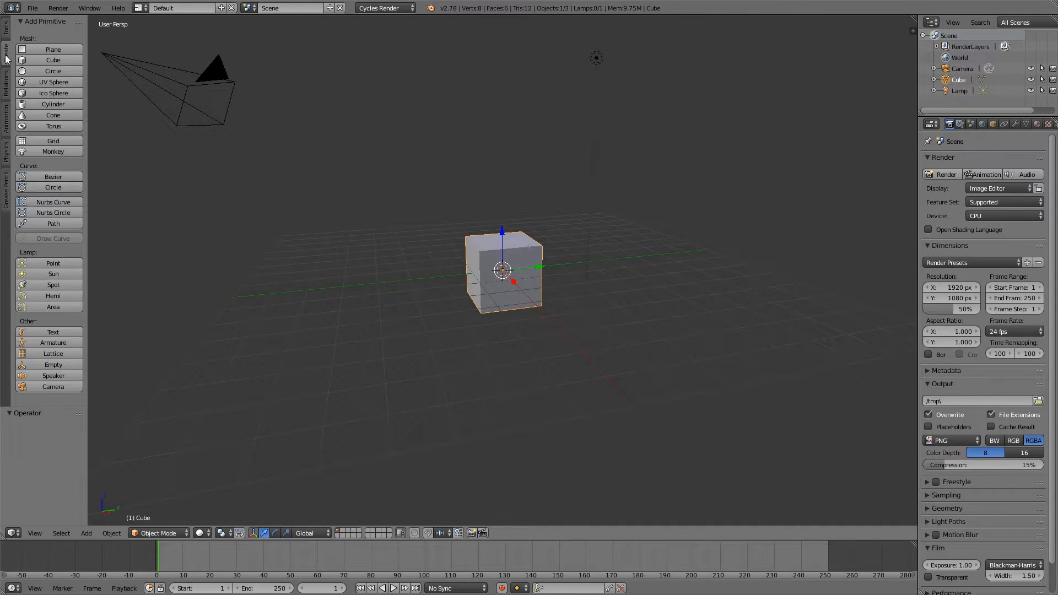
left_click(40, 48)
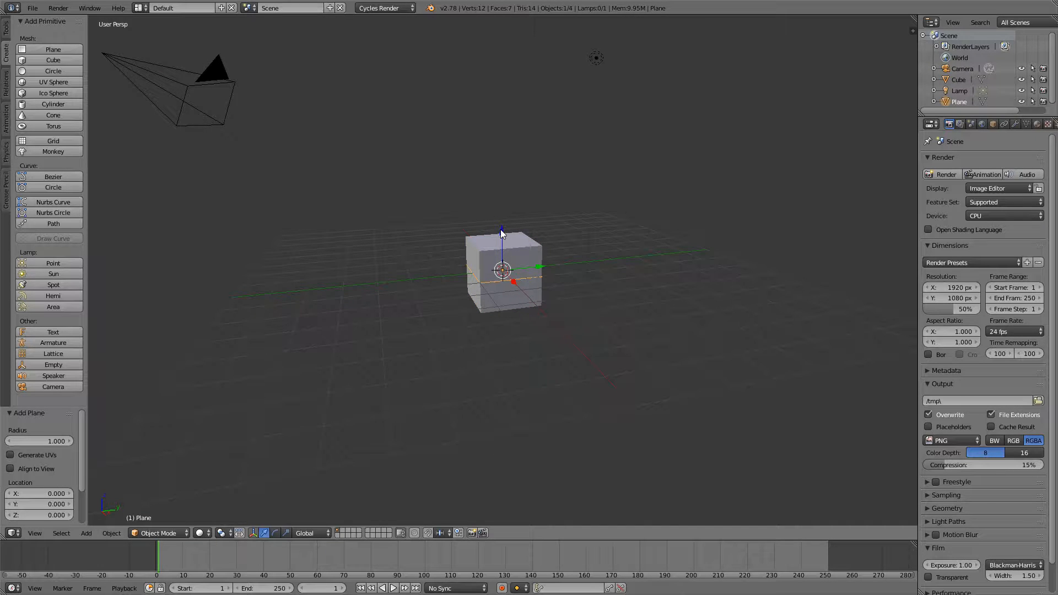
left_click_drag(500, 229, 502, 137)
middle_click_drag(502, 138, 540, 242)
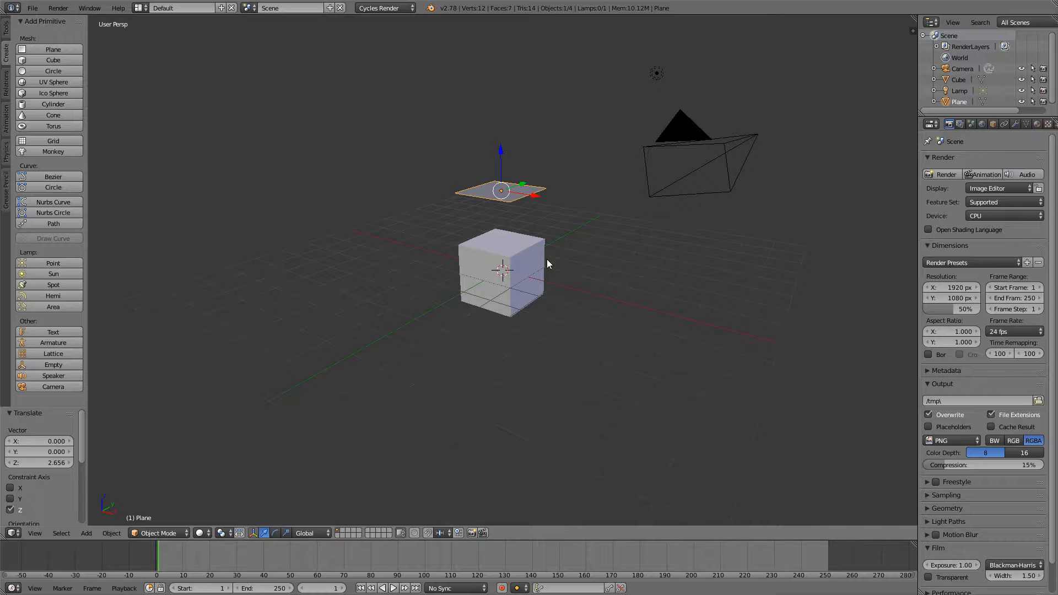
Step: Scale the plane up about 2.26 times and extrude its face upward about 0.1 into a thin slab
key("s")
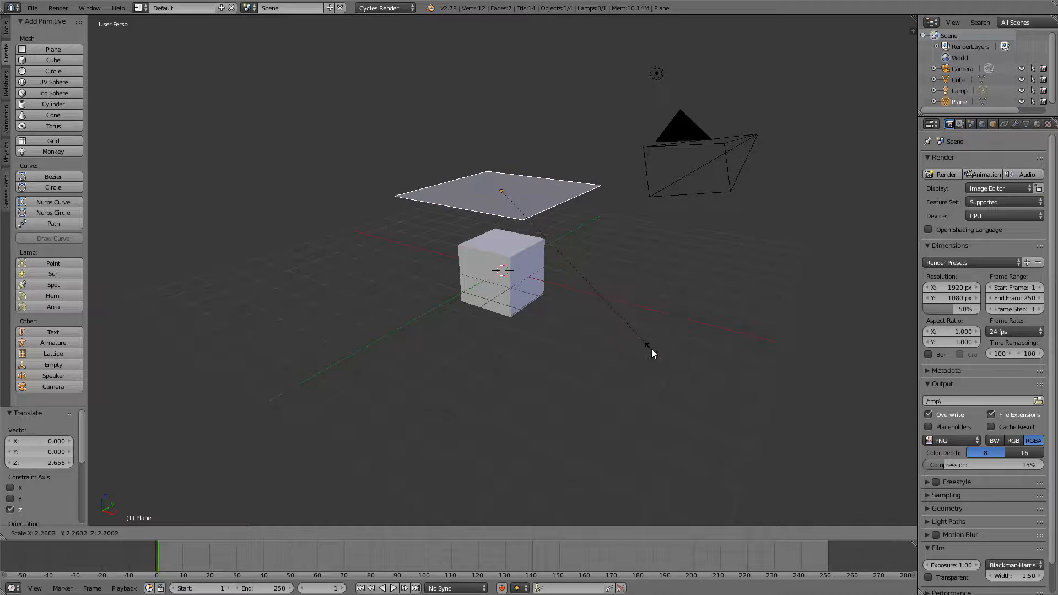
left_click(653, 349)
middle_click_drag(670, 330, 602, 324)
key("Tab")
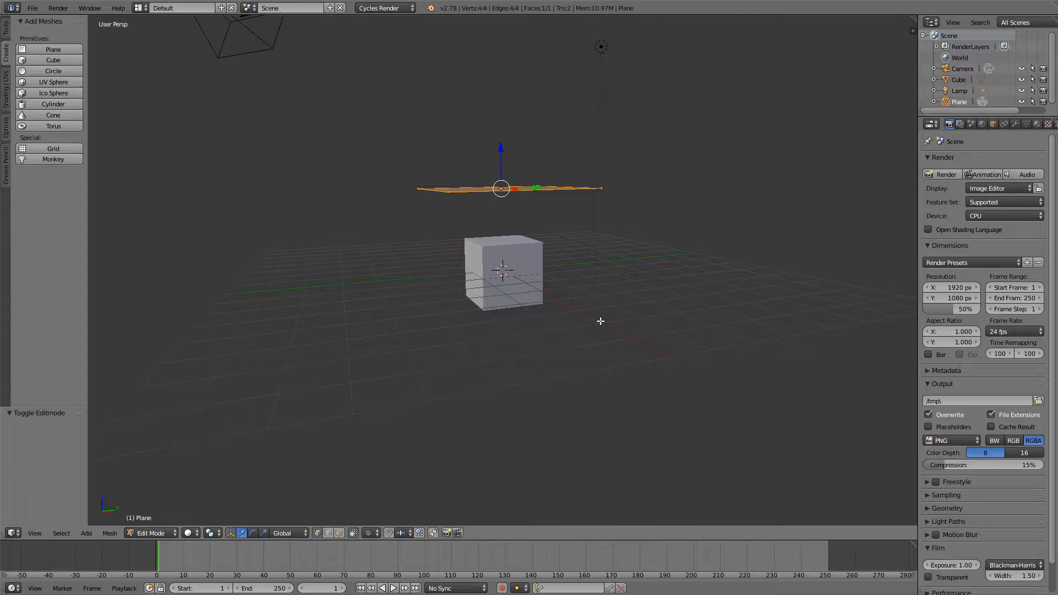
key("e")
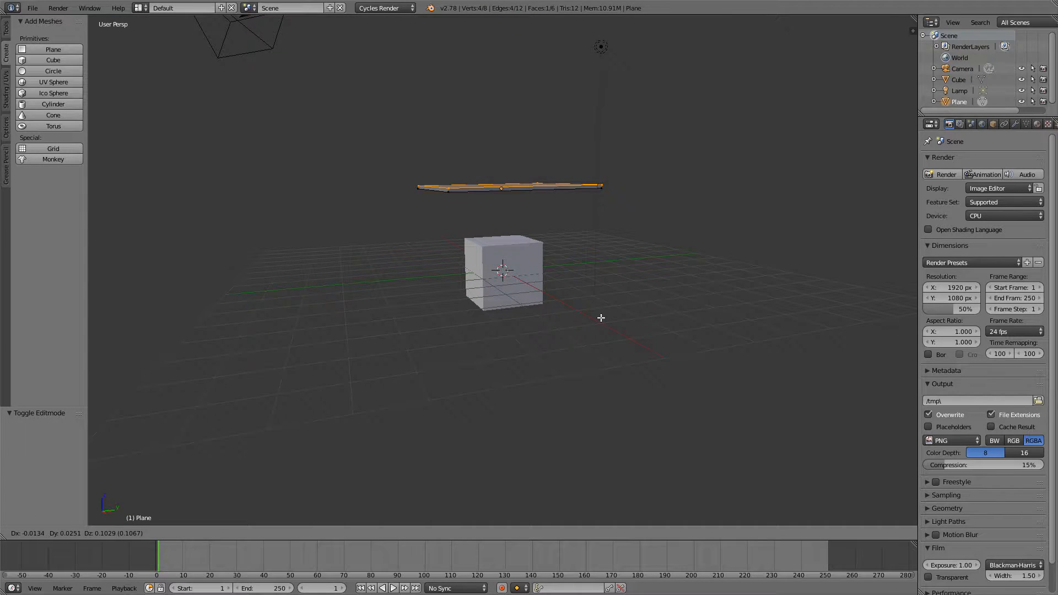
left_click(600, 318)
key("Tab")
Step: Rename the slab object as 3D Mask
middle_click_drag(559, 340, 634, 330)
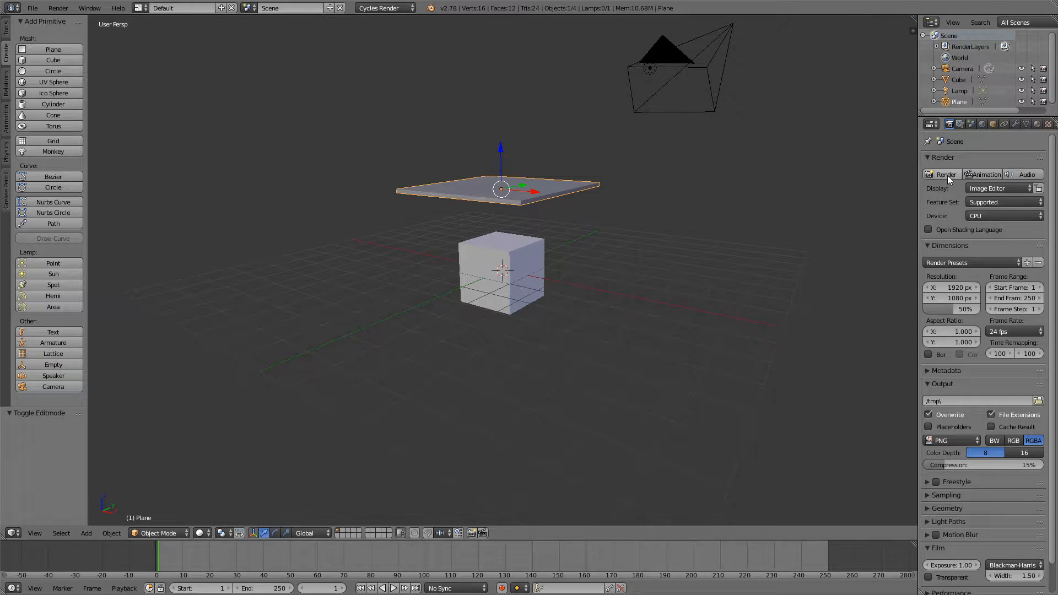
left_click(990, 124)
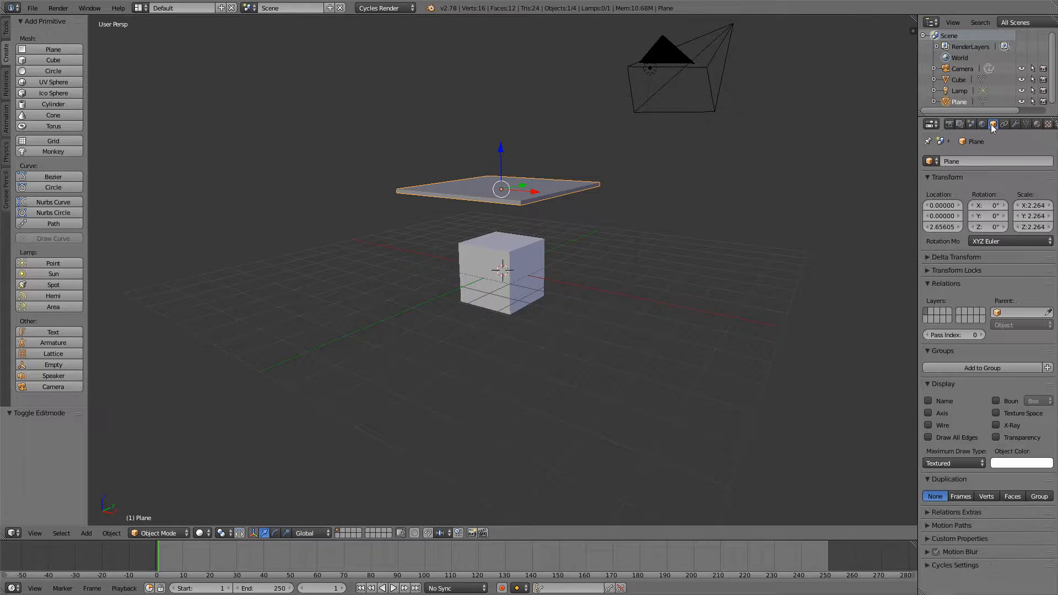
left_click(961, 162)
type("3D Mask")
key("Return")
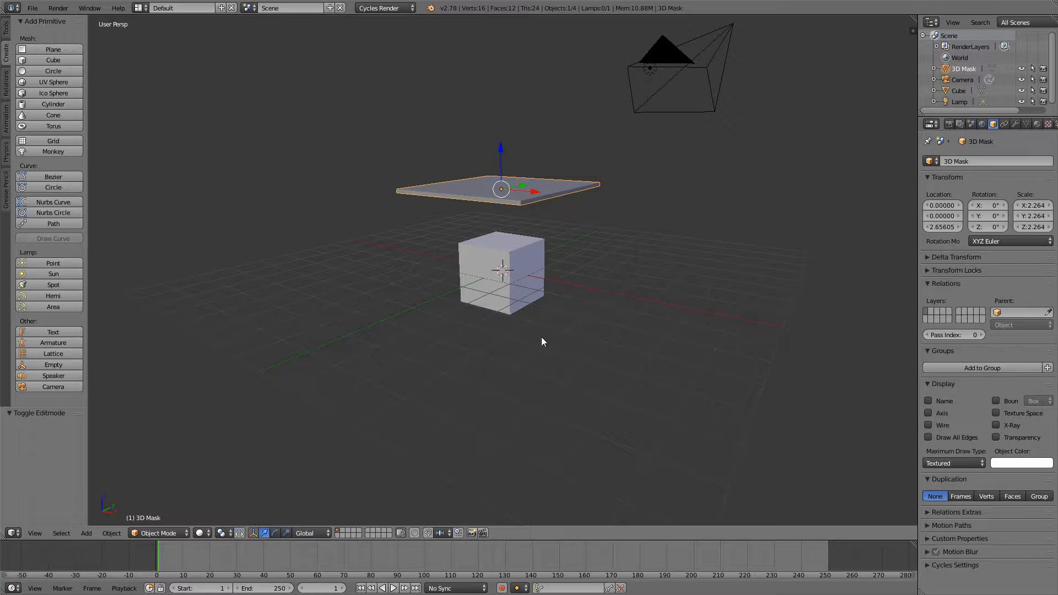
Step: Insert a location keyframe for the 3D Mask slab above the cube at frame 1
left_click(201, 551)
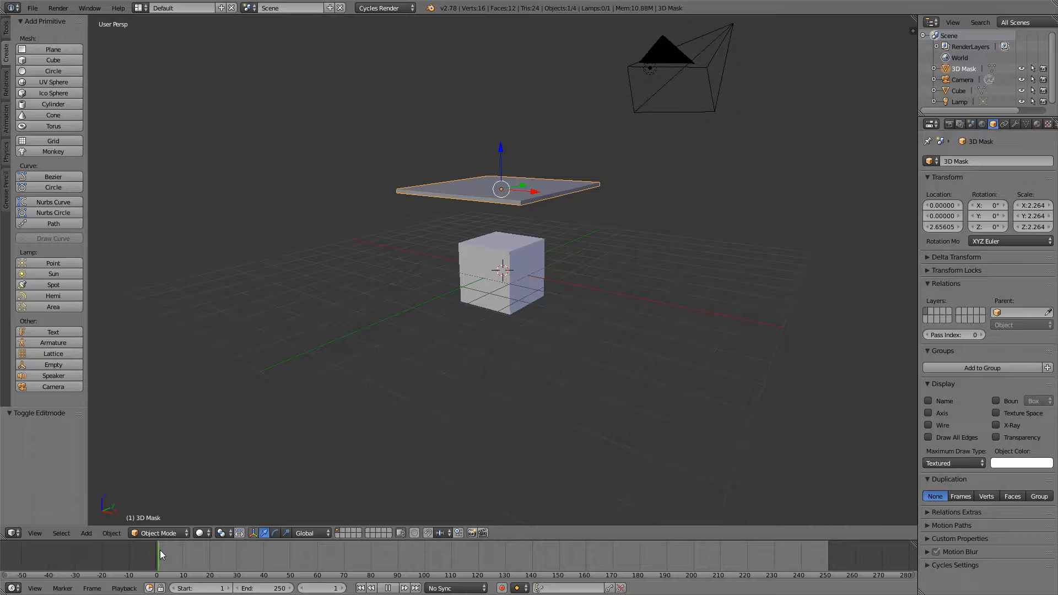
left_click(303, 588)
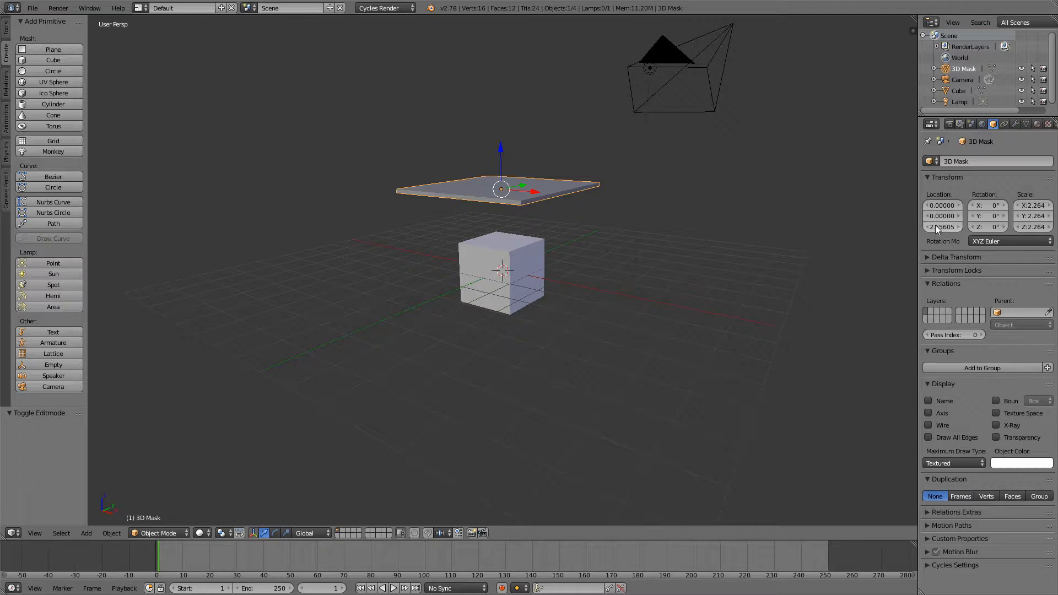
key("i")
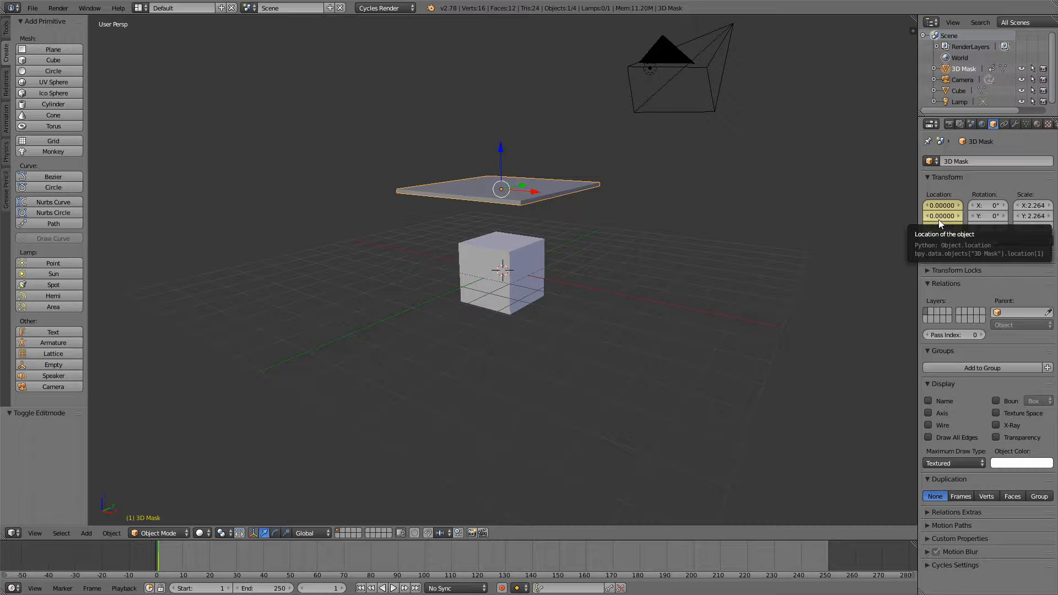
key("alt+i")
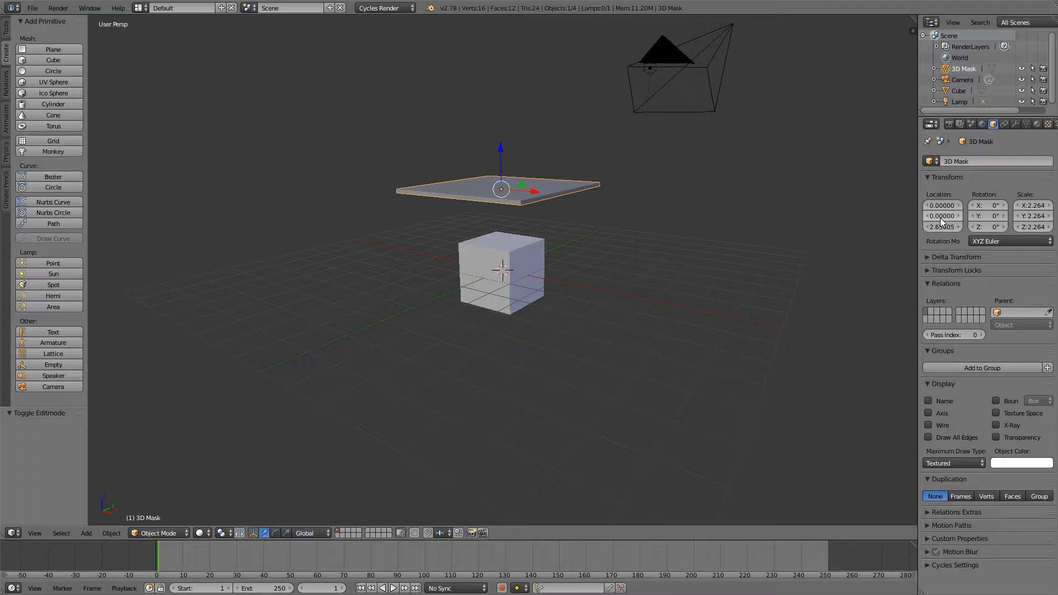
key("i")
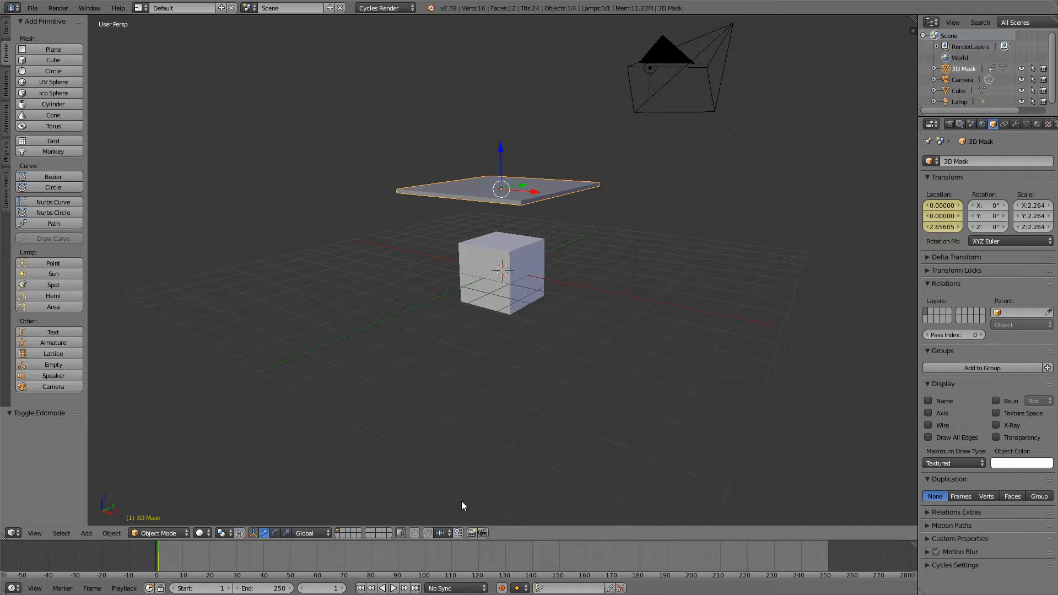
Step: At frame 90, lower the 3D Mask slab below the cube to about -1.5 on Z and keyframe its location
key("alt+a")
left_click(395, 559)
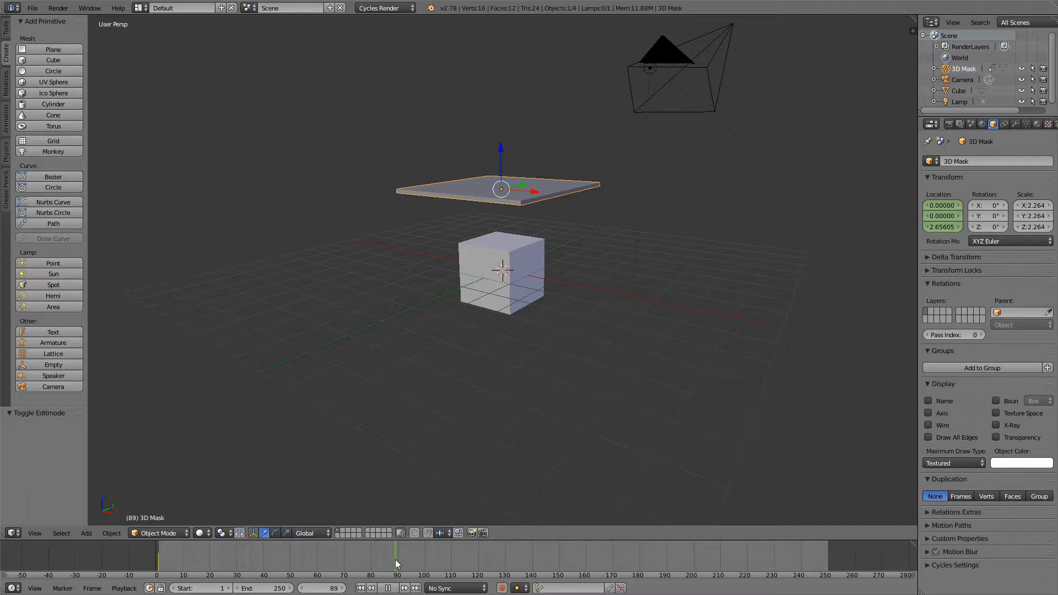
key("alt+a")
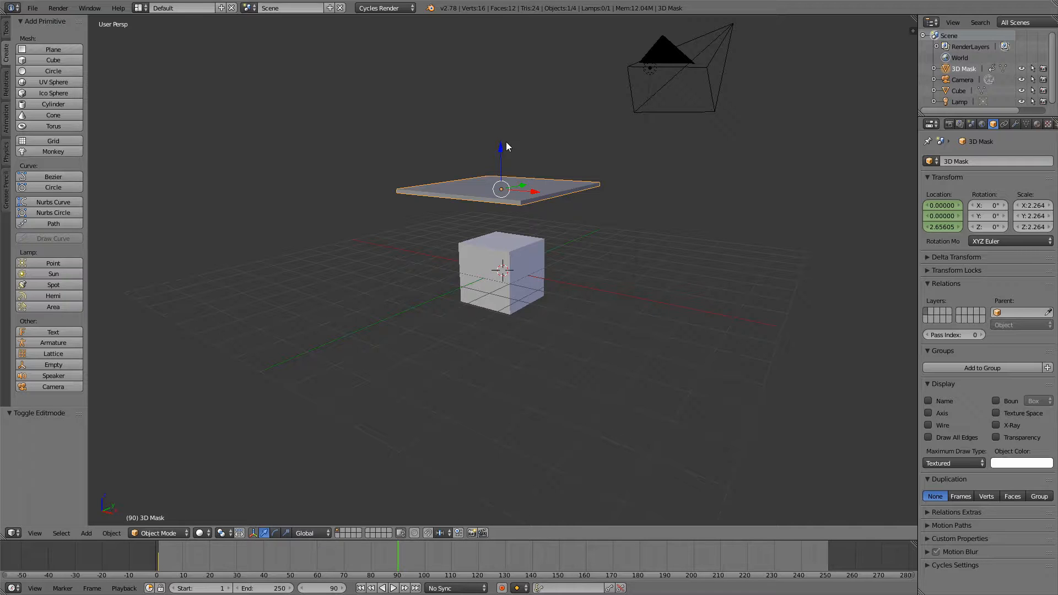
left_click_drag(499, 152, 517, 272)
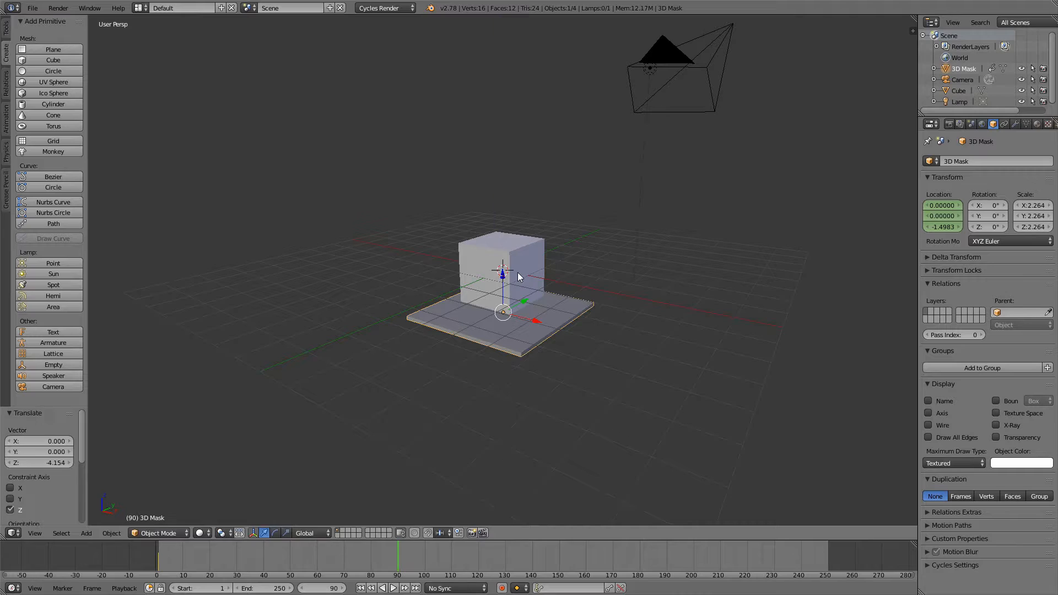
key("i")
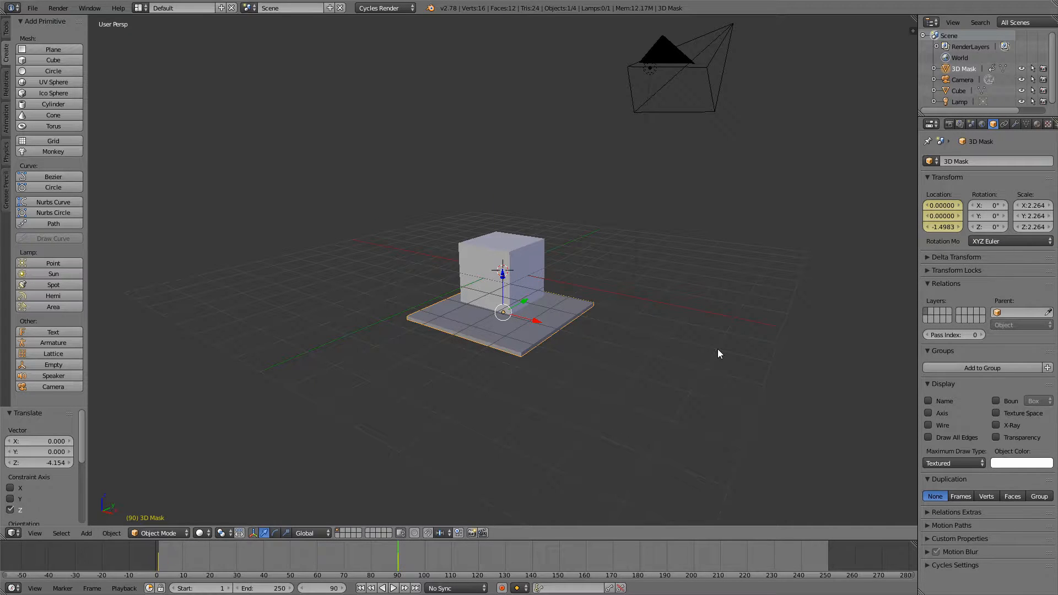
Step: Set the render device to GPU Compute and the scene's end frame to 90
left_click(948, 124)
left_click(1008, 283)
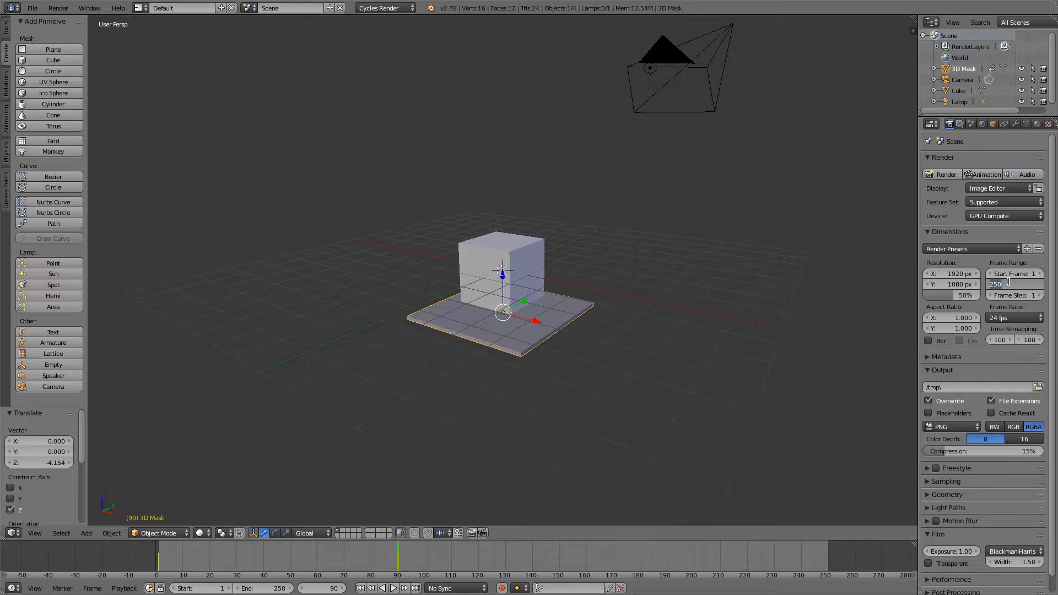
type("90")
key("Return")
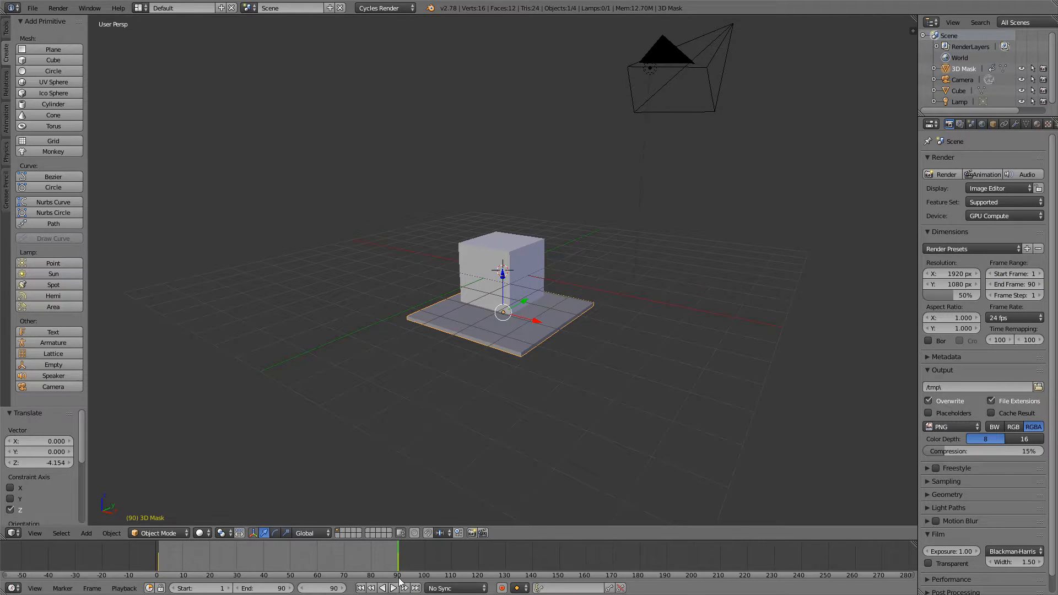
Step: Play back the animation to check how the slab moves down through the cube
left_click(383, 588)
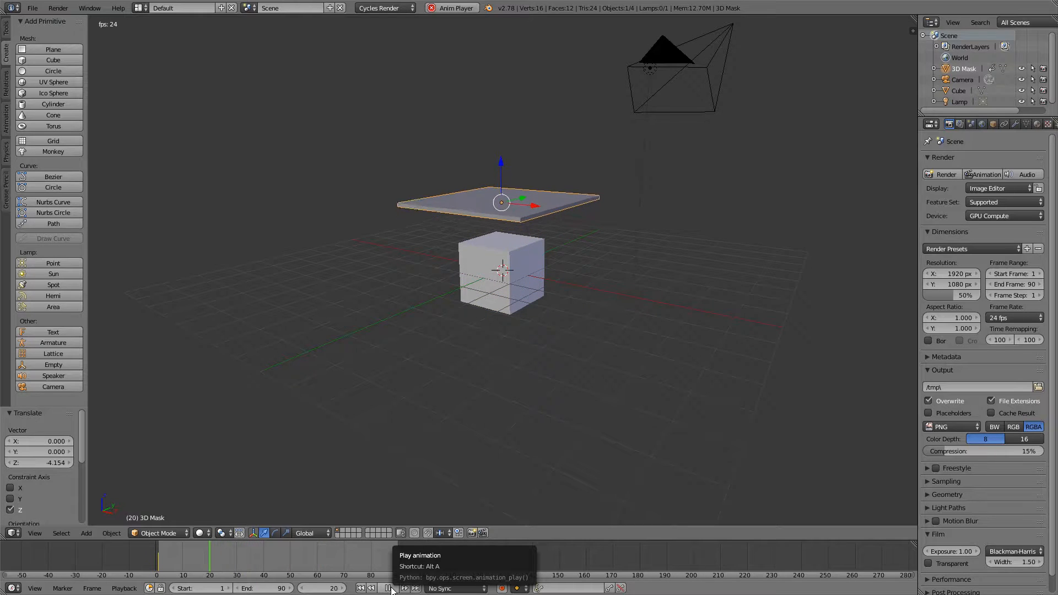
left_click(388, 589)
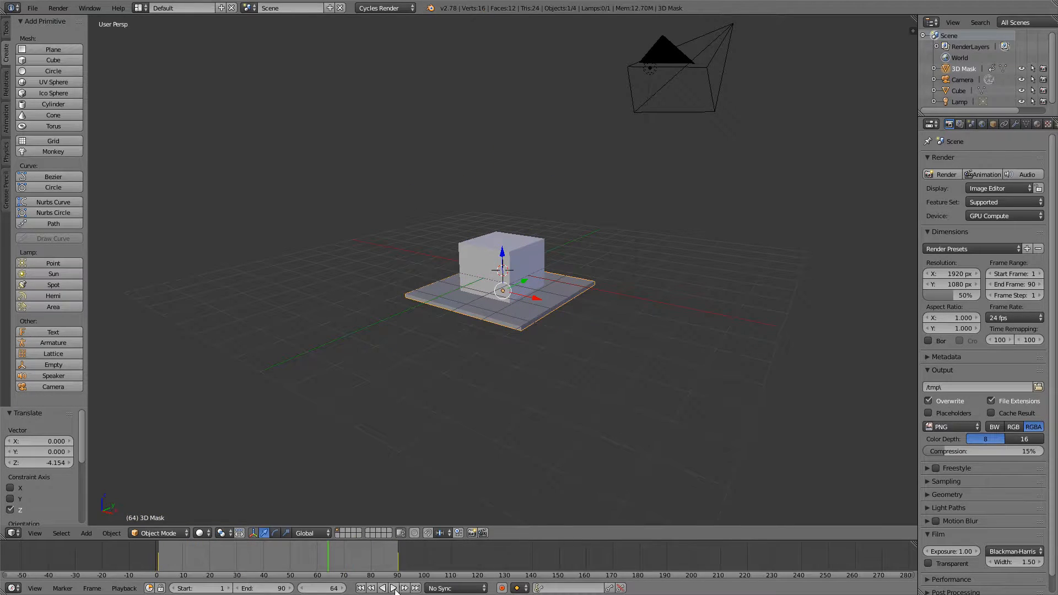
left_click(394, 589)
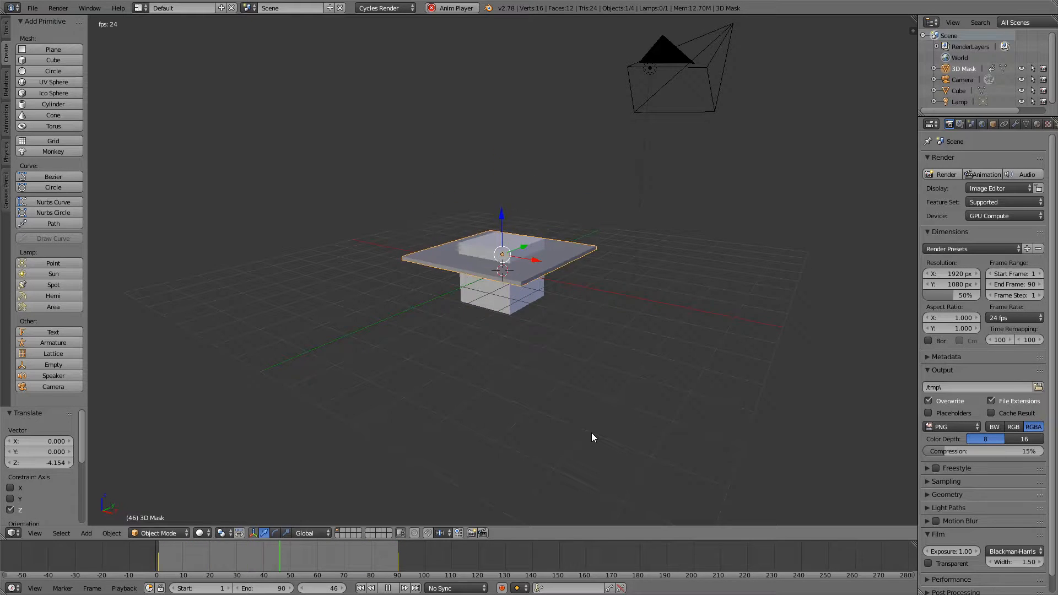
left_click(388, 588)
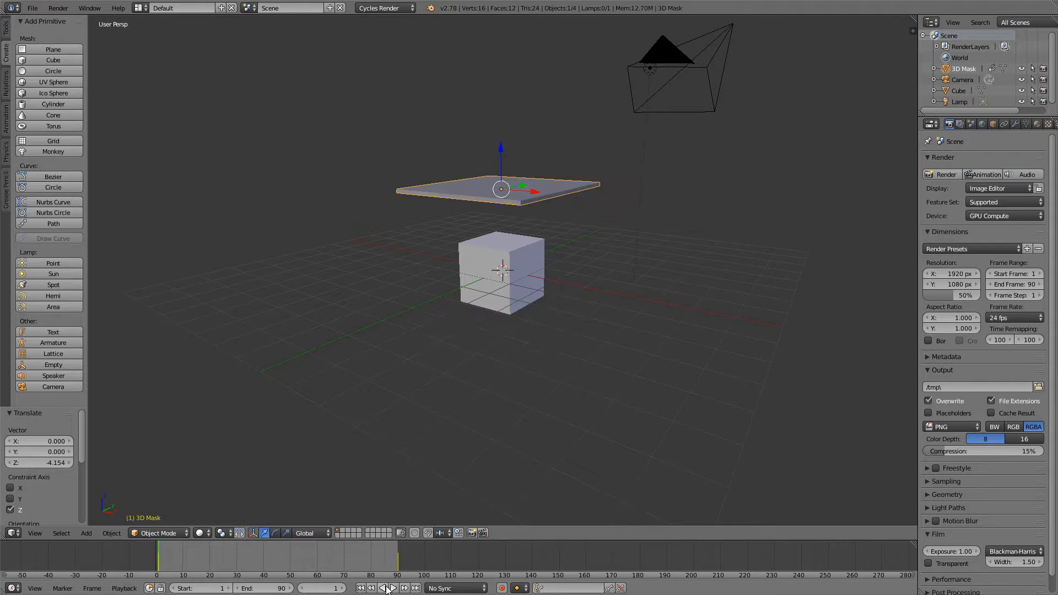
Step: Change the 3D view area to the Graph Editor and frame all of the slab's location curves
left_click(15, 534)
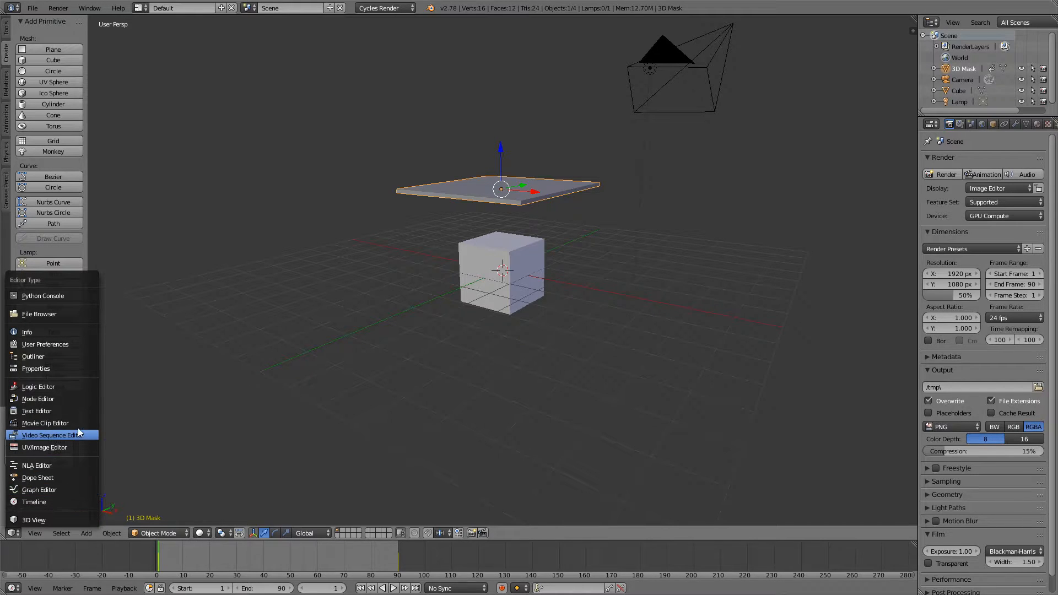
left_click(77, 489)
key("Home")
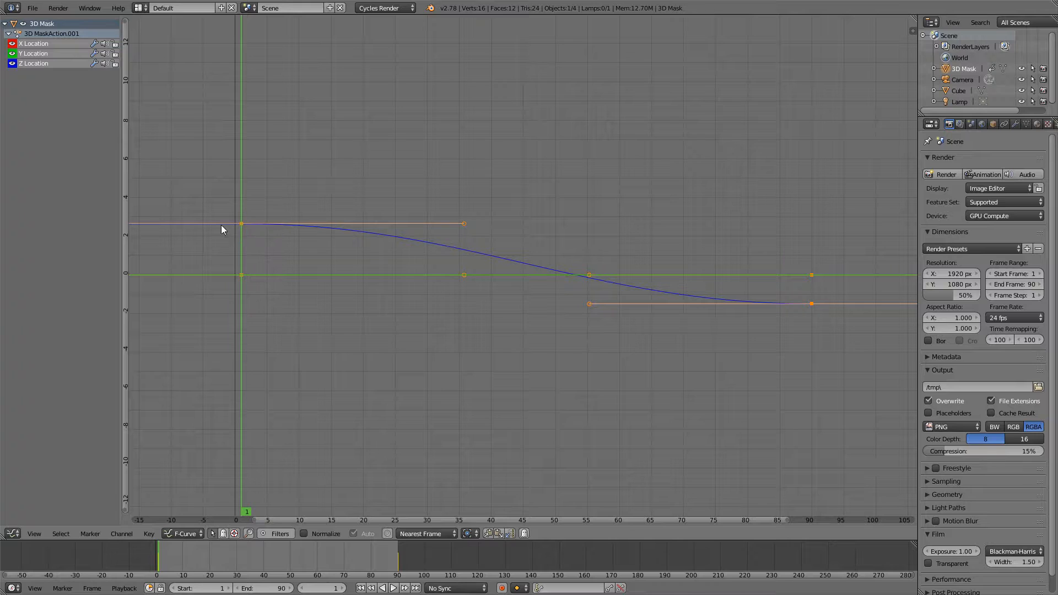
Step: Set the handle type of the Z Location curve's keyframes at frames 1 and 90 to Vector
right_click(243, 223)
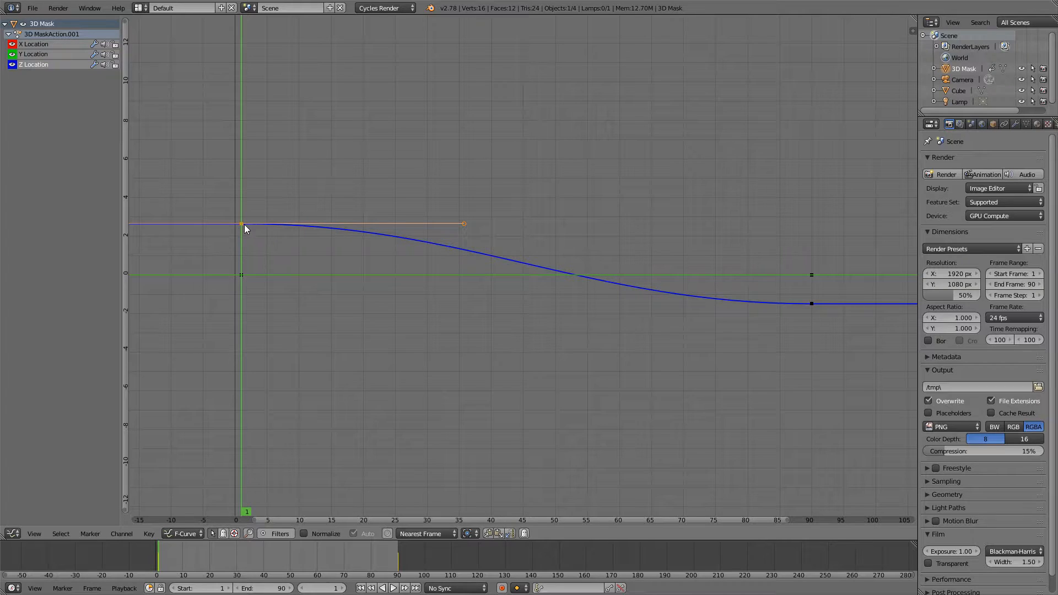
key("v")
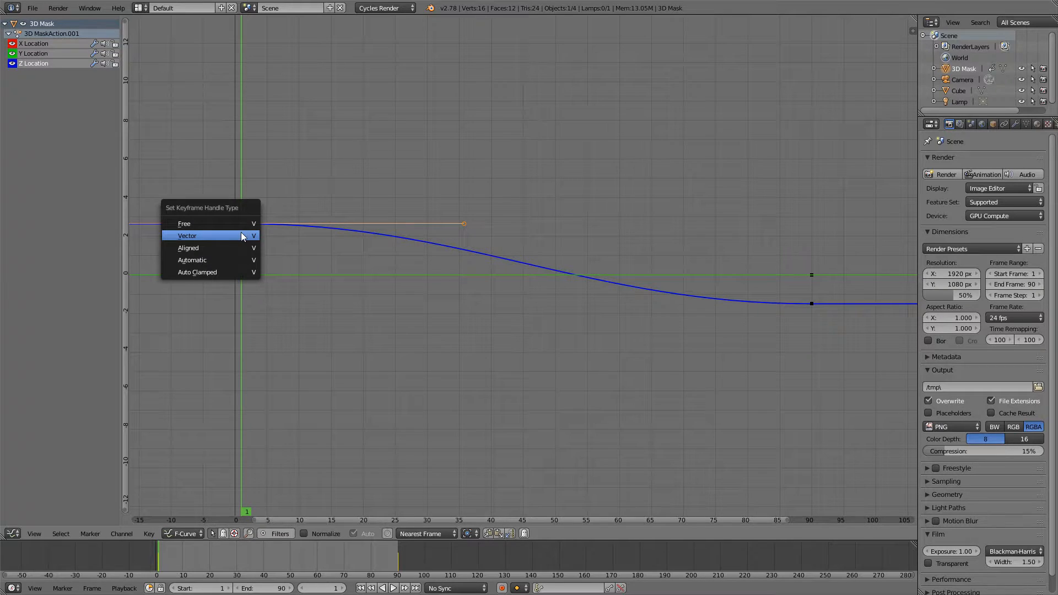
left_click(241, 235)
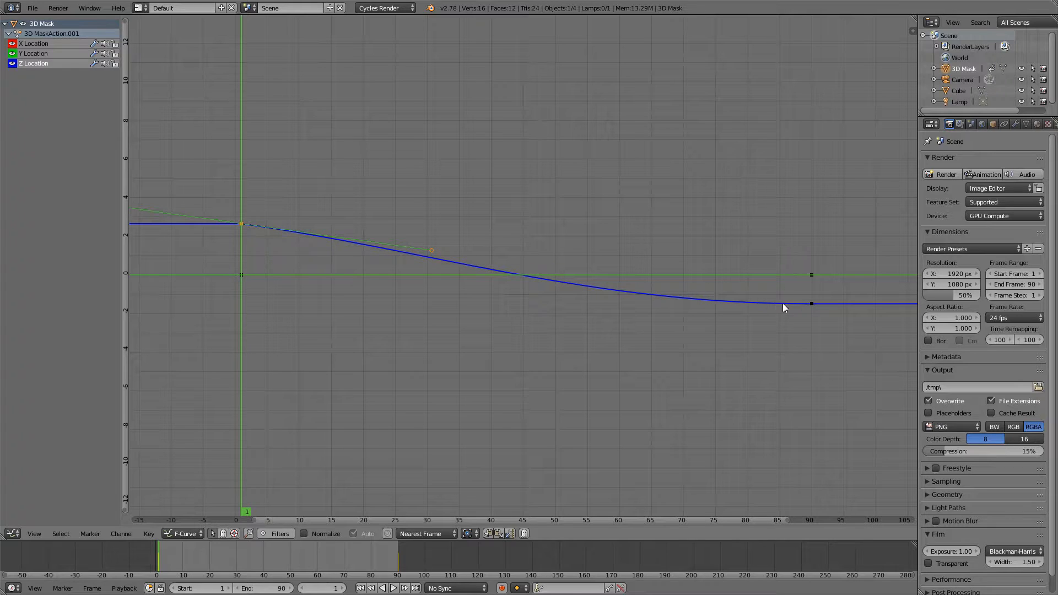
right_click(810, 304)
key("v")
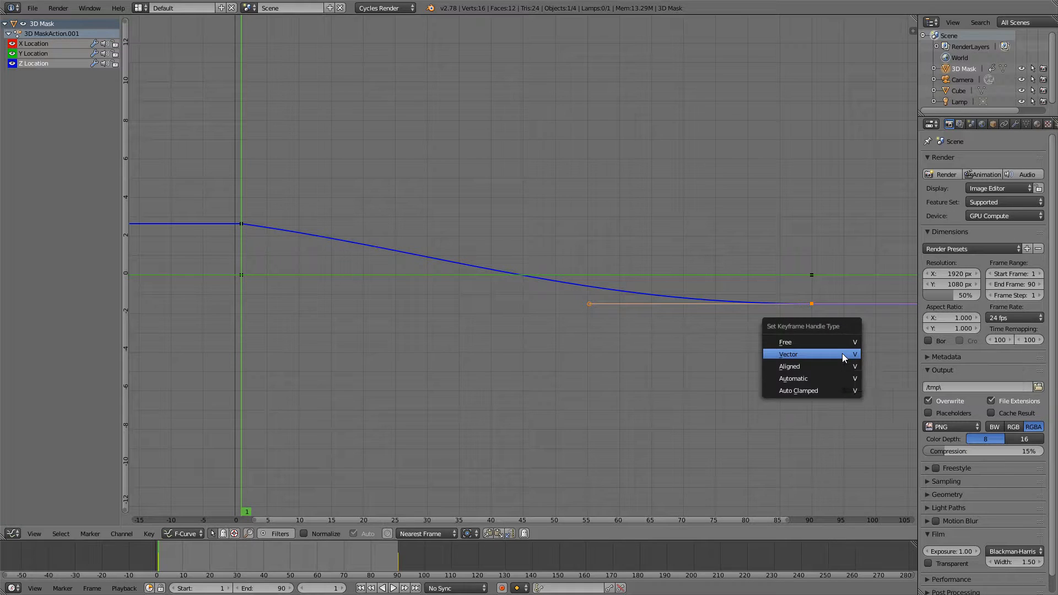
left_click(842, 358)
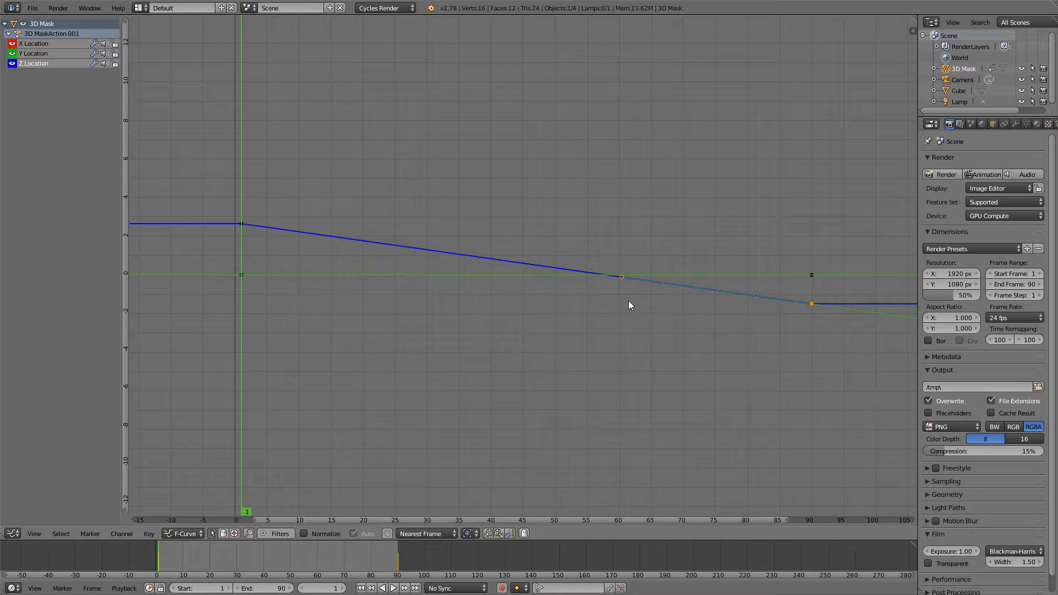
Step: Change the Graph Editor area back to the 3D View, play the animation through the camera, and stop at frame 2
left_click(13, 532)
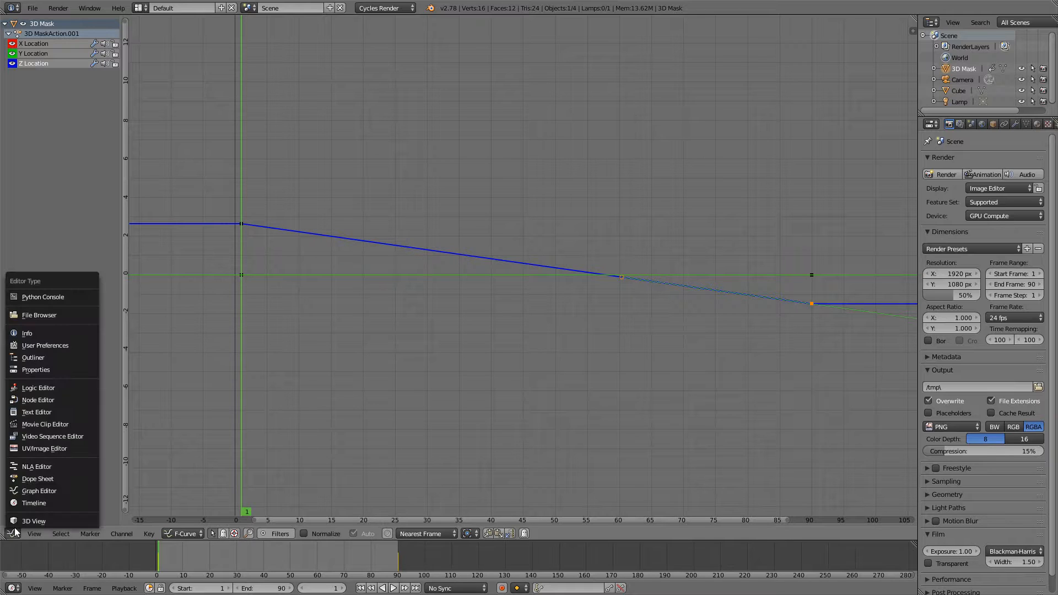
left_click(24, 523)
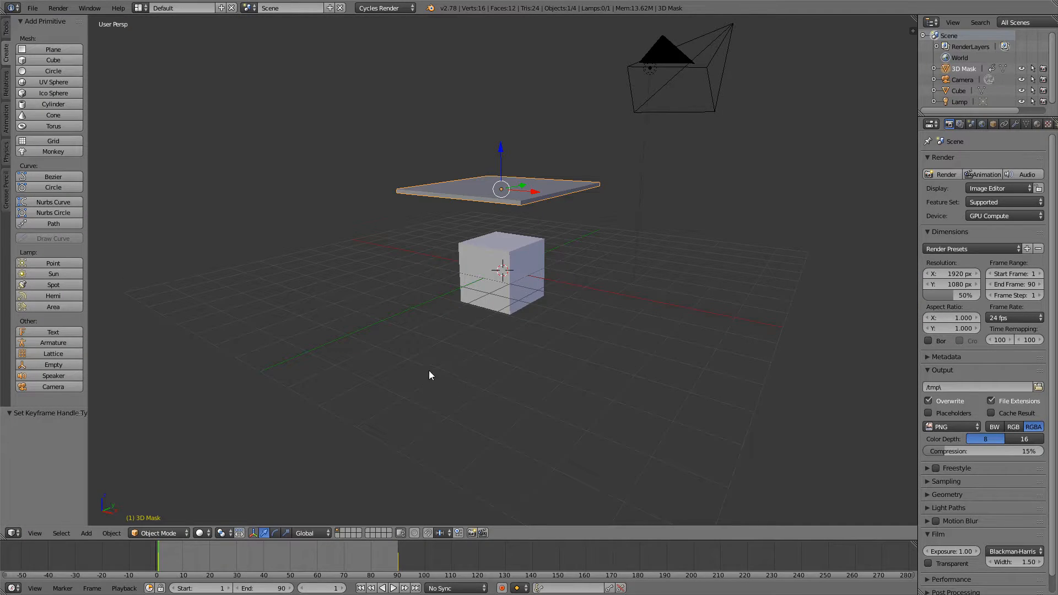
key("alt+a")
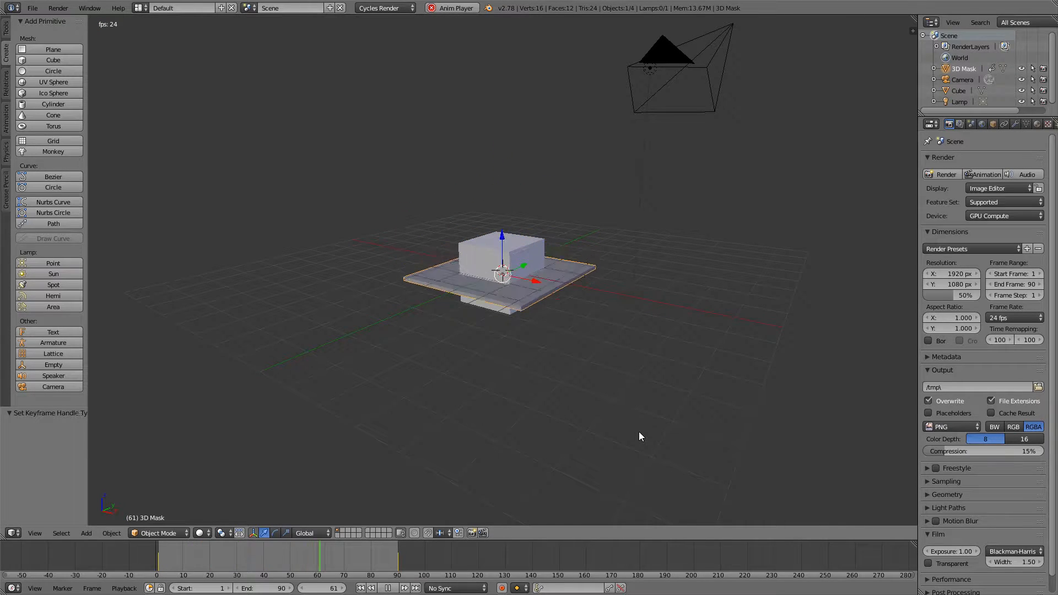
key("KP_0")
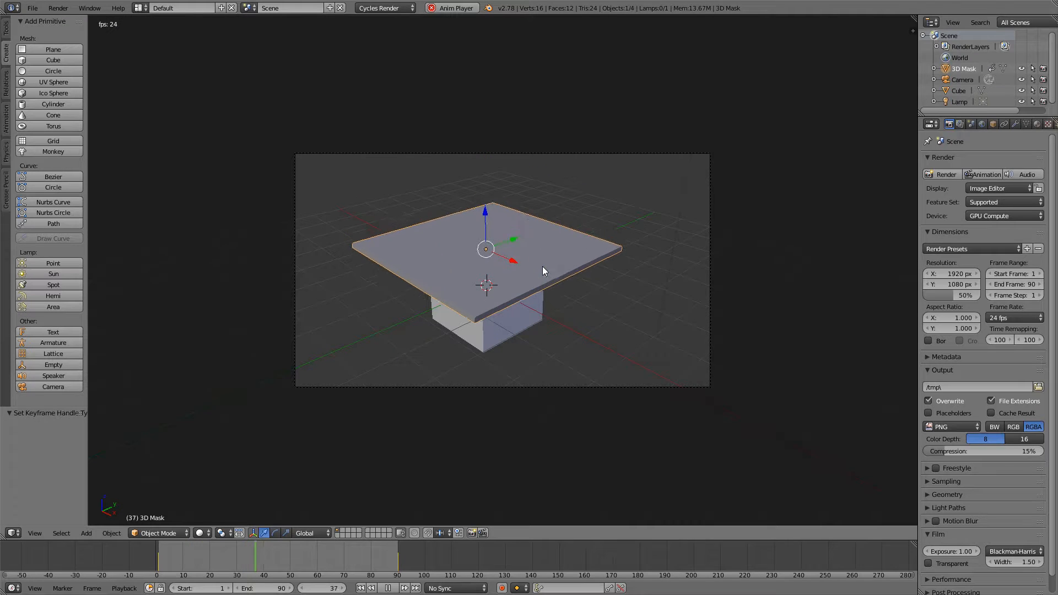
left_click(388, 588)
left_click_drag(276, 550, 160, 548)
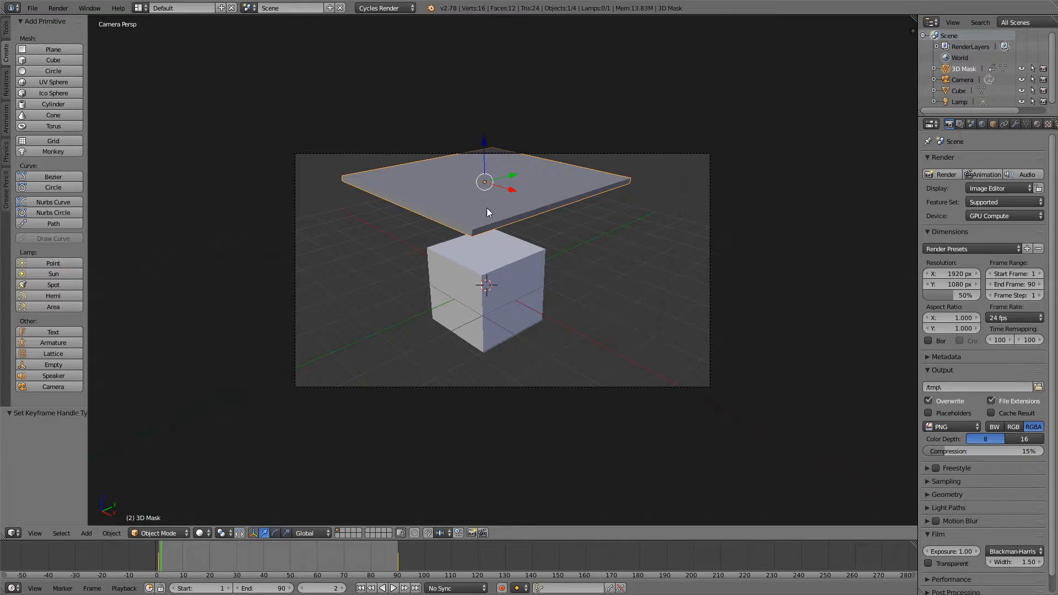
Step: Add a Boolean modifier to the default cube
right_click(515, 275)
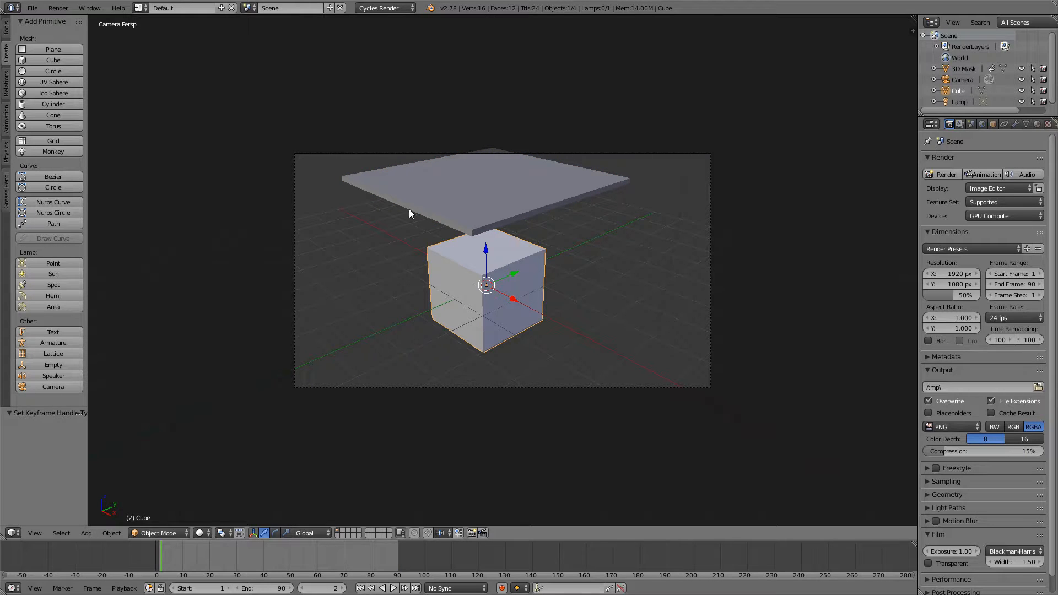
left_click(1014, 124)
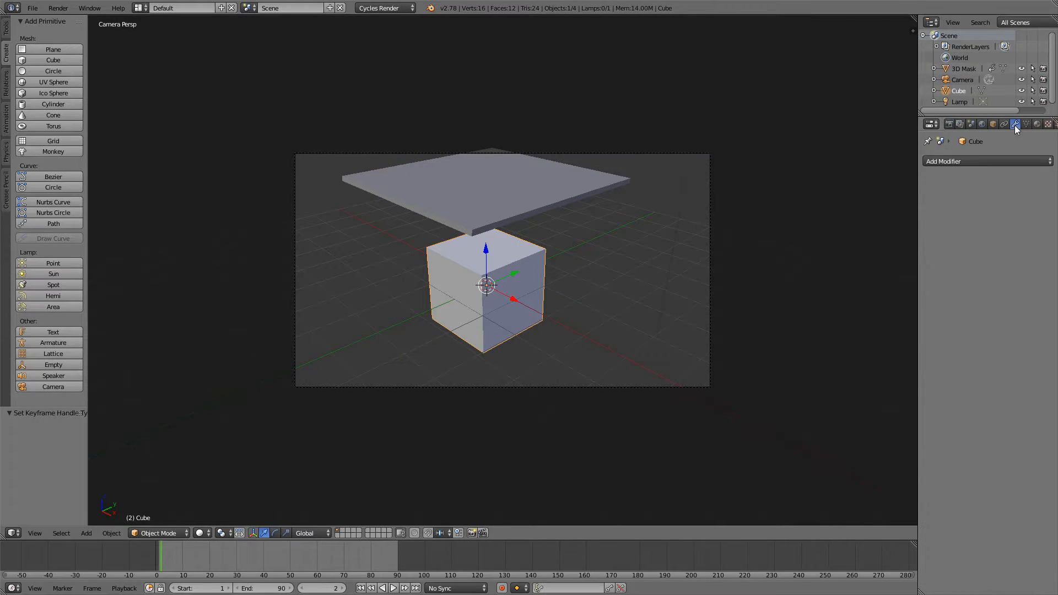
left_click(937, 161)
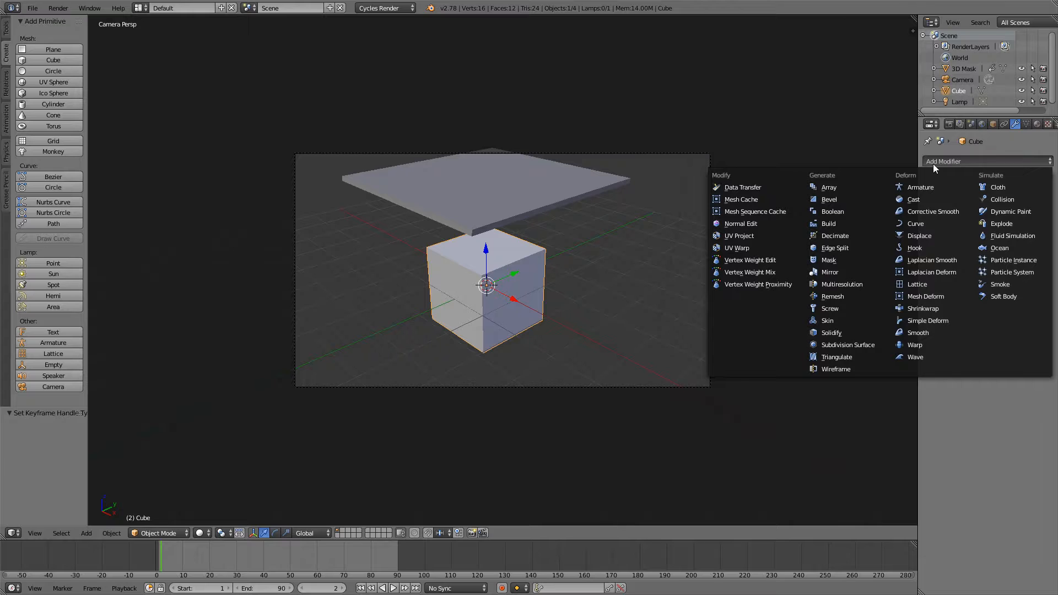
left_click(851, 211)
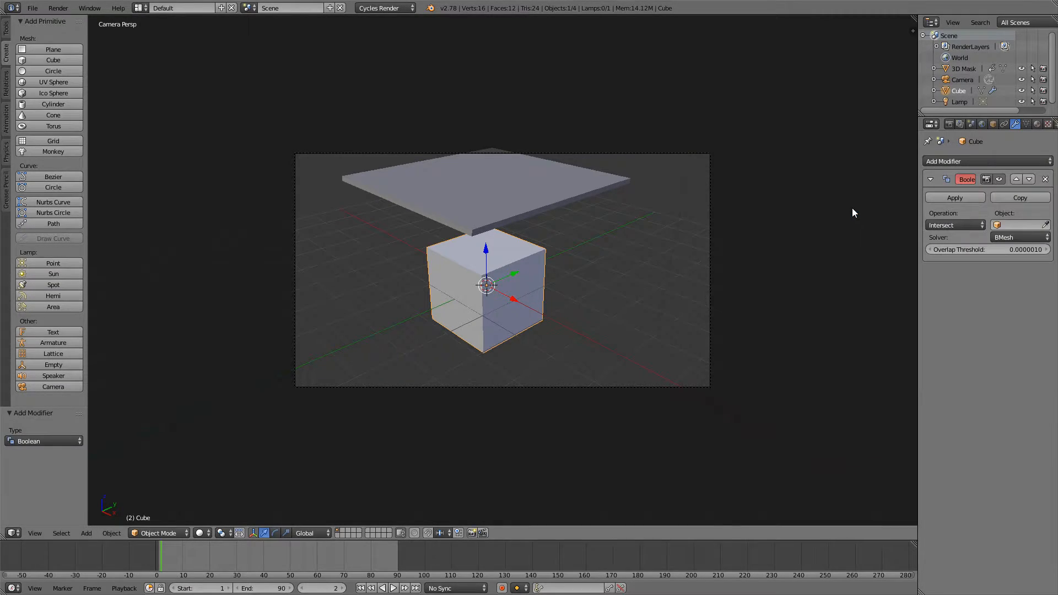
Step: Set the cube's Boolean modifier to Difference with 3D Mask as its object and an overlap threshold of 0.0000030
left_click(964, 226)
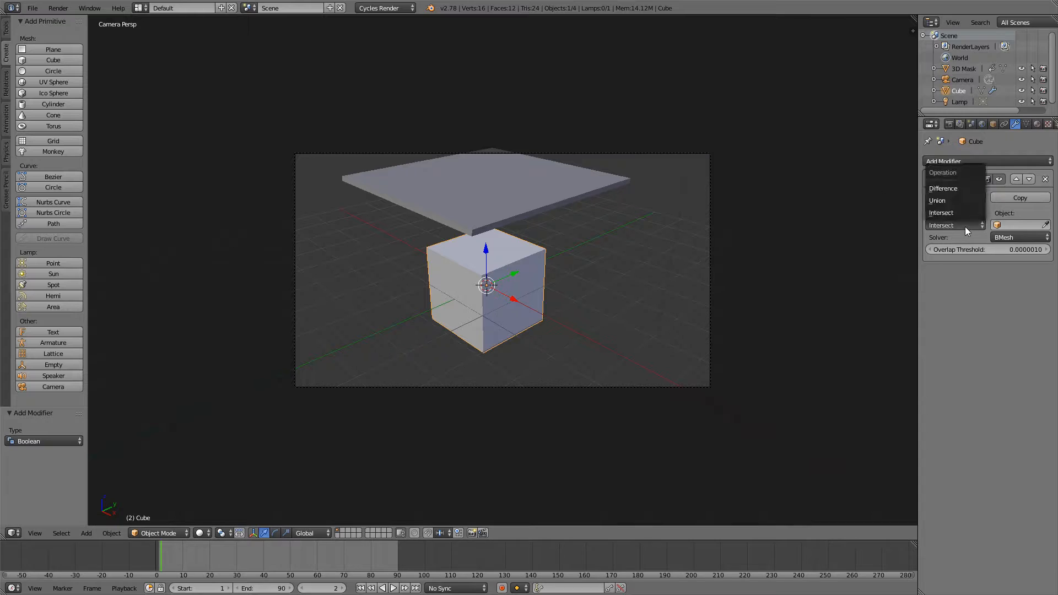
left_click(951, 188)
left_click(1008, 225)
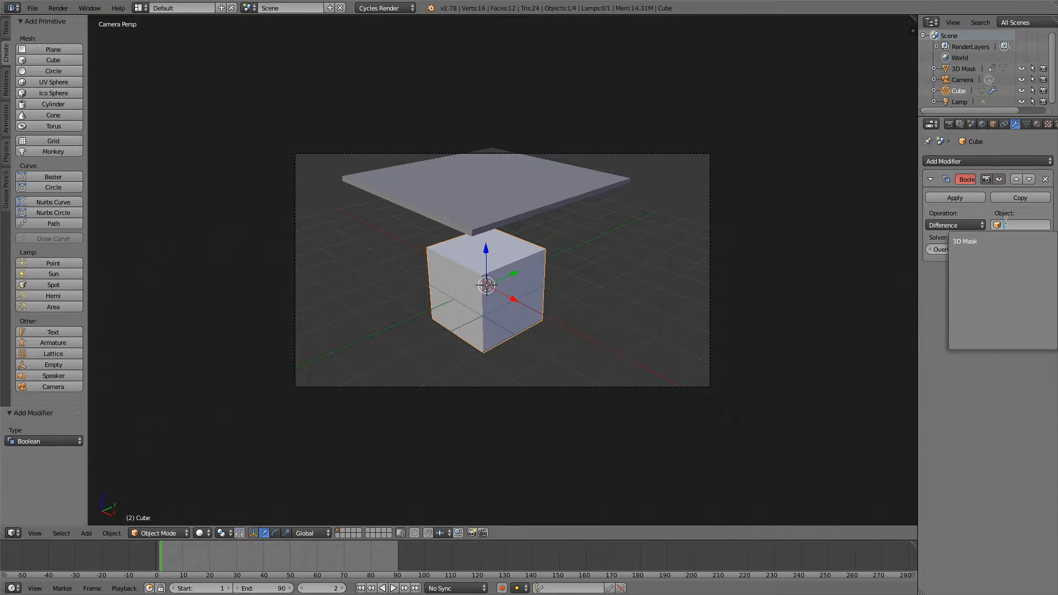
left_click(993, 241)
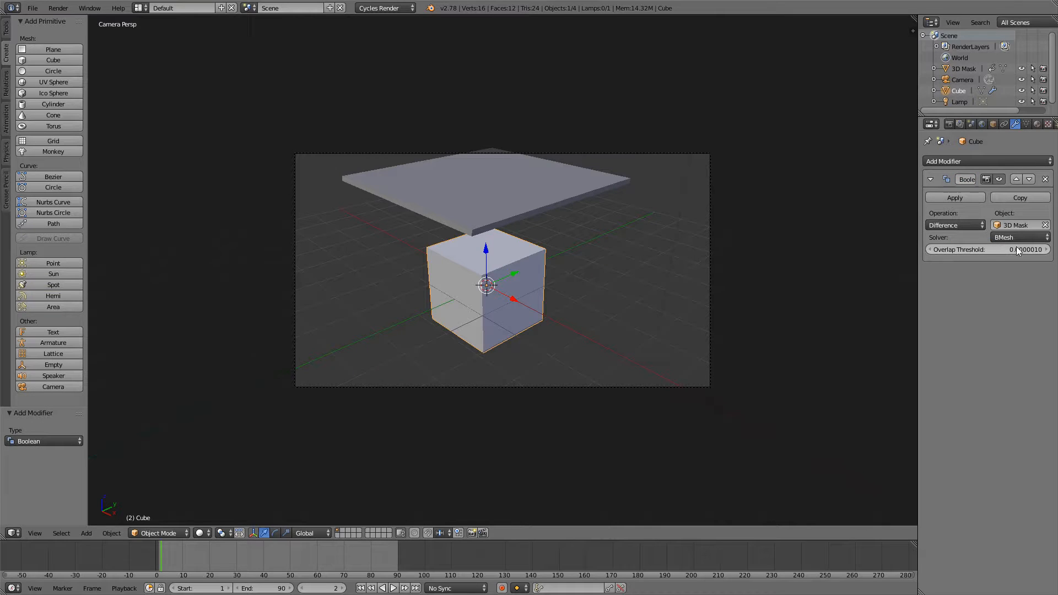
left_click(1046, 249)
left_click(1047, 250)
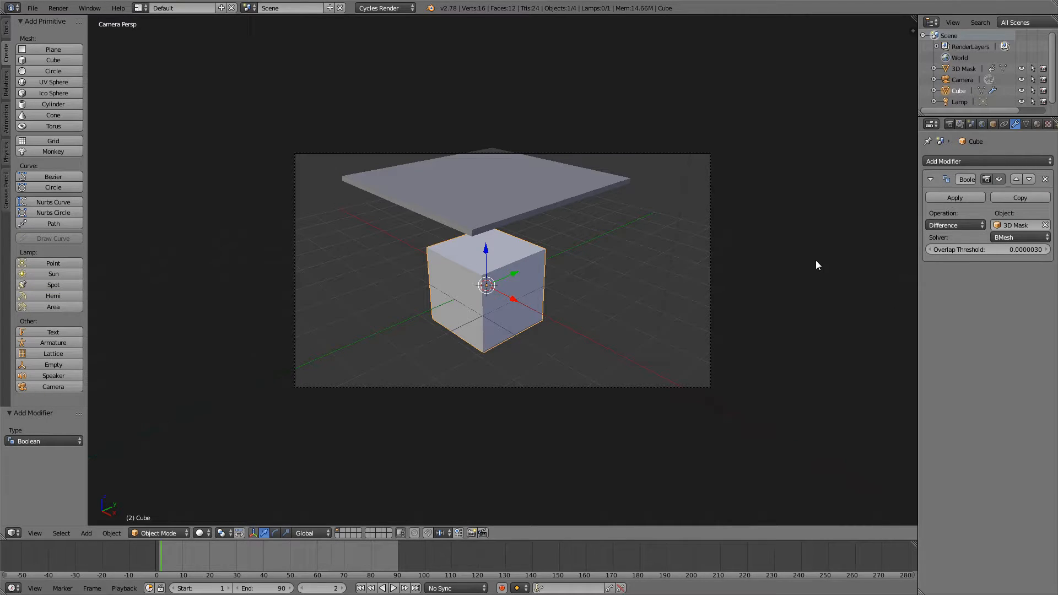
Step: Exclude the 3D Mask slab from rendering and test-render frames 2 and 46
right_click(581, 180)
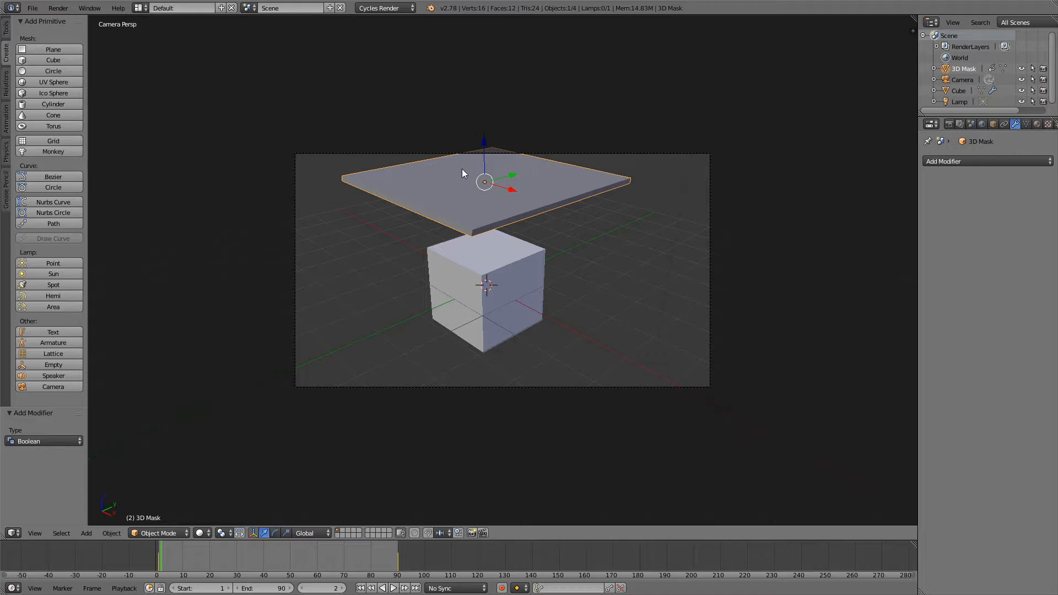
left_click(1043, 69)
key("F12")
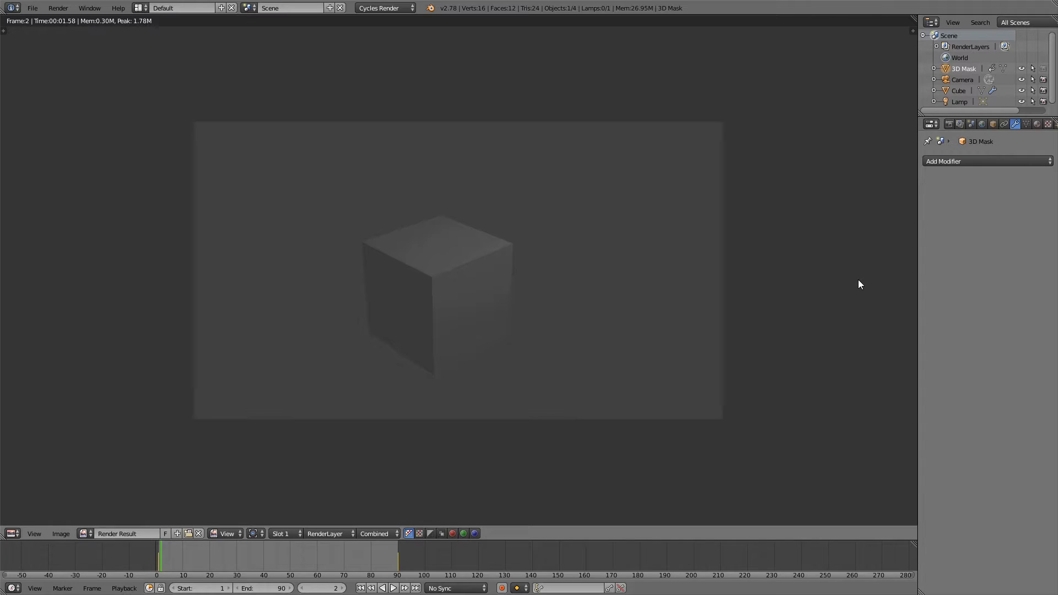
left_click(280, 560)
key("F12")
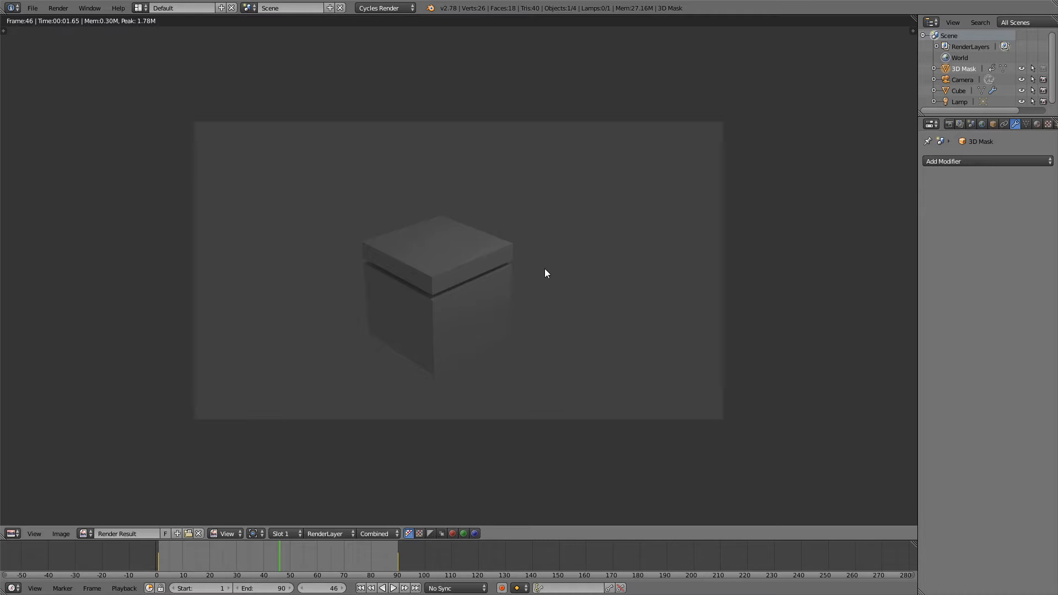
Step: Change the render result area back to the 3D View and inspect the slab crossing the cube from the front and at an angle
left_click(11, 533)
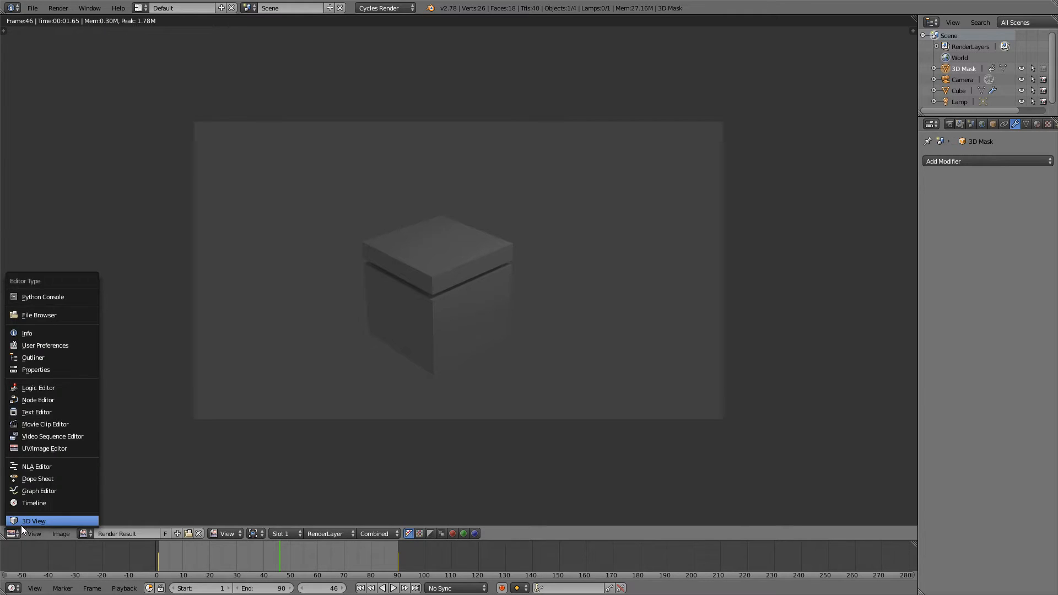
left_click(22, 524)
middle_click_drag(517, 421, 604, 443)
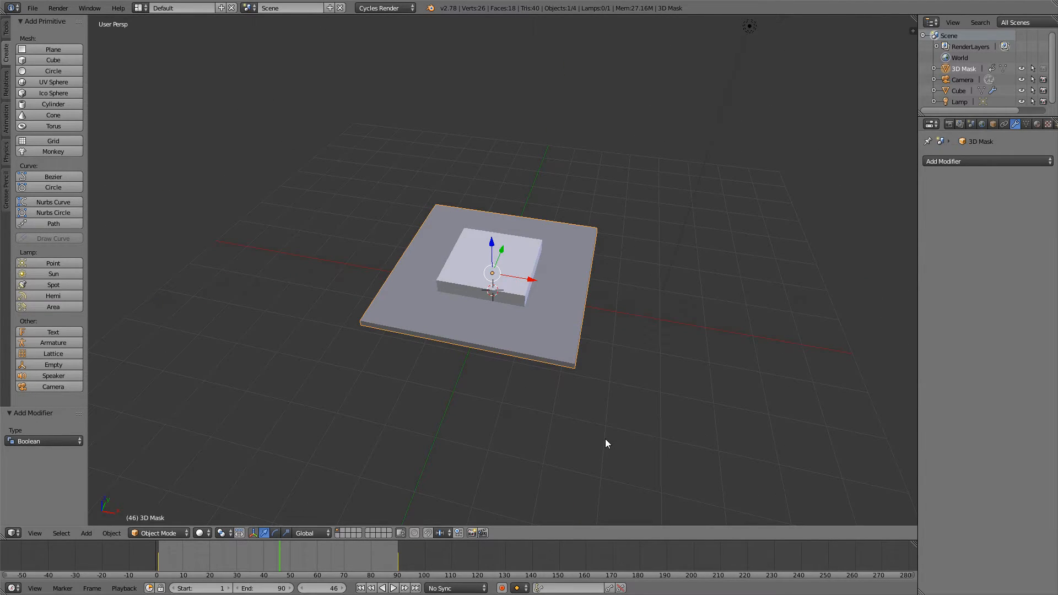
key("KP_1")
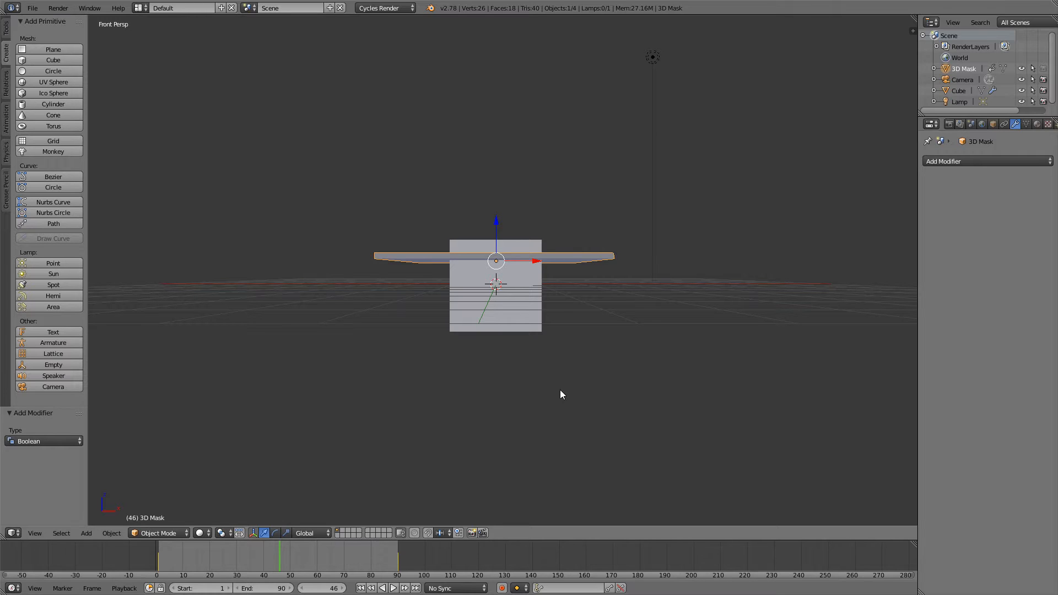
middle_click_drag(571, 395, 504, 435)
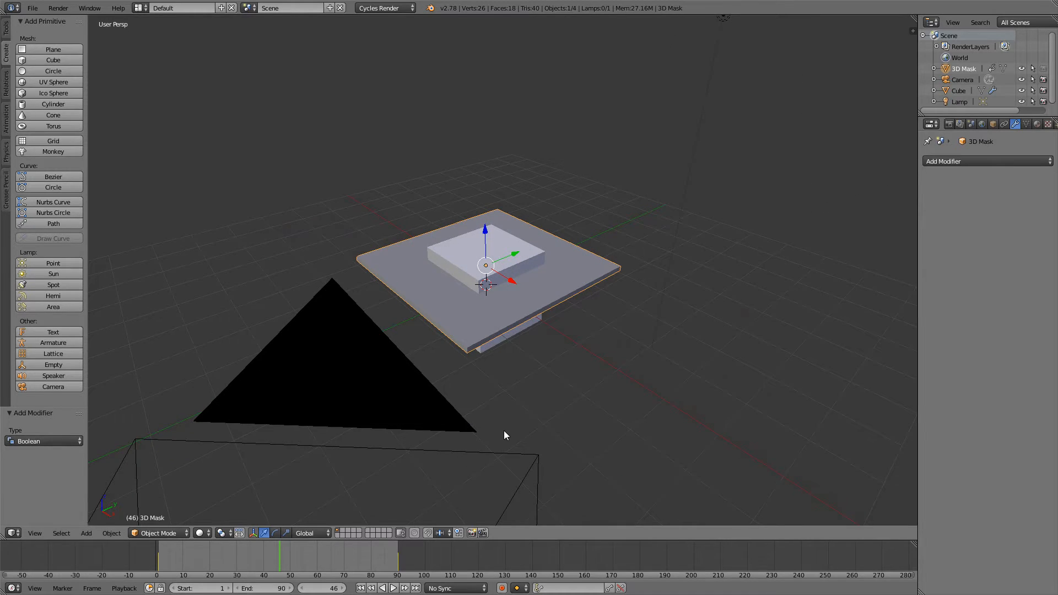